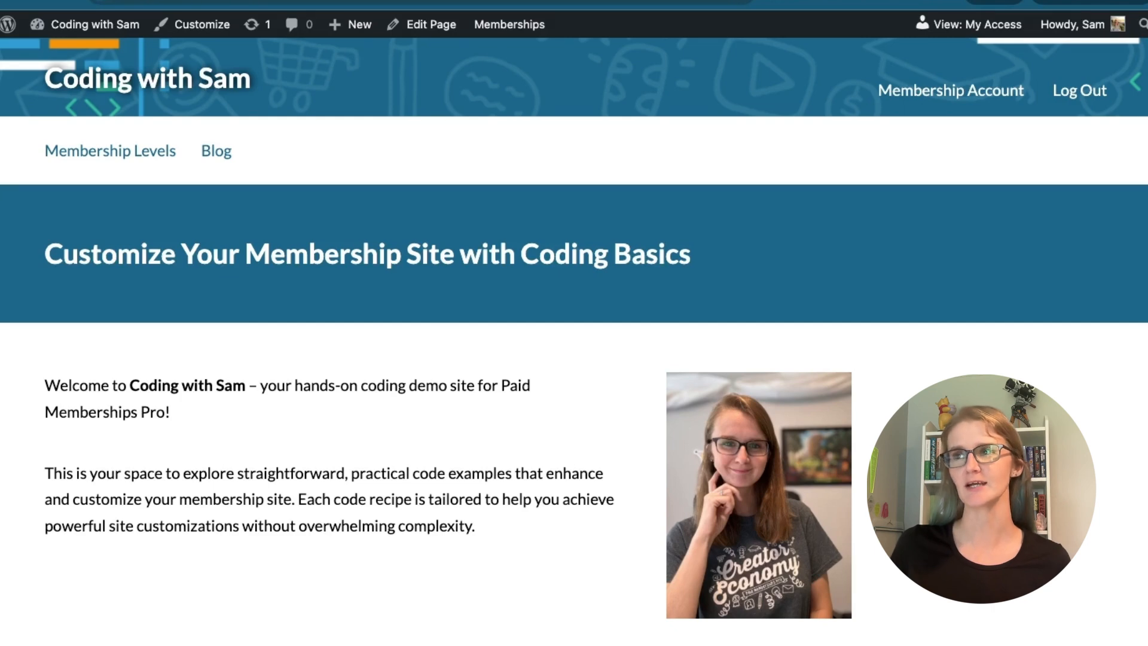
- Open the User Fields page in the Memberships settings and bring the More Information group into view
mouse_move(505, 36)
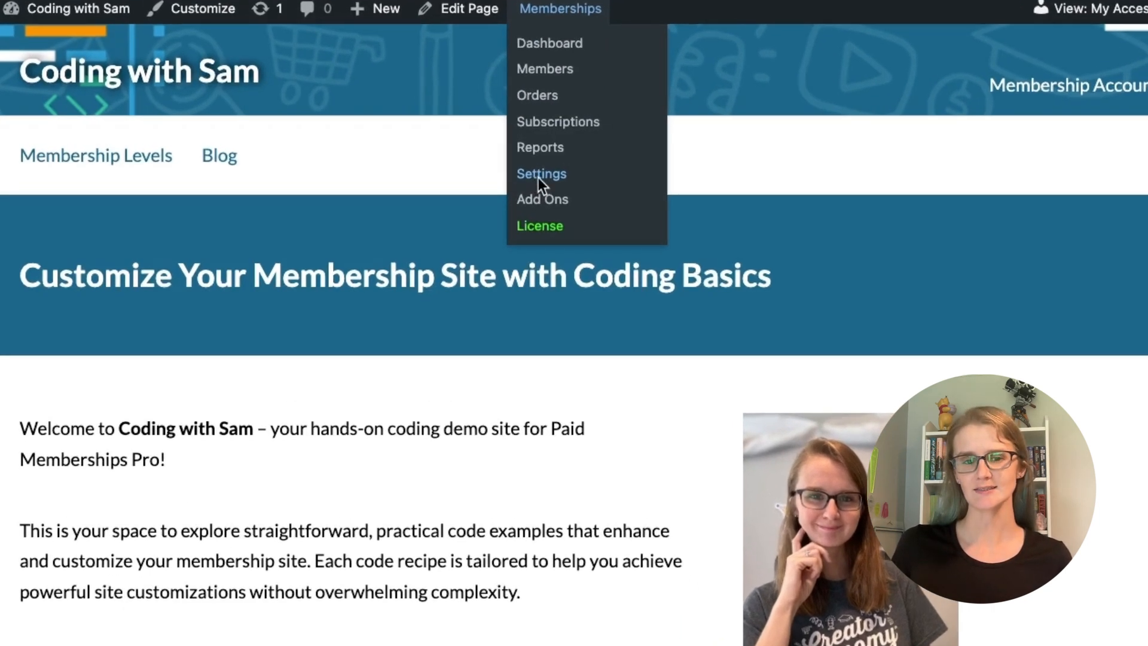
click(538, 178)
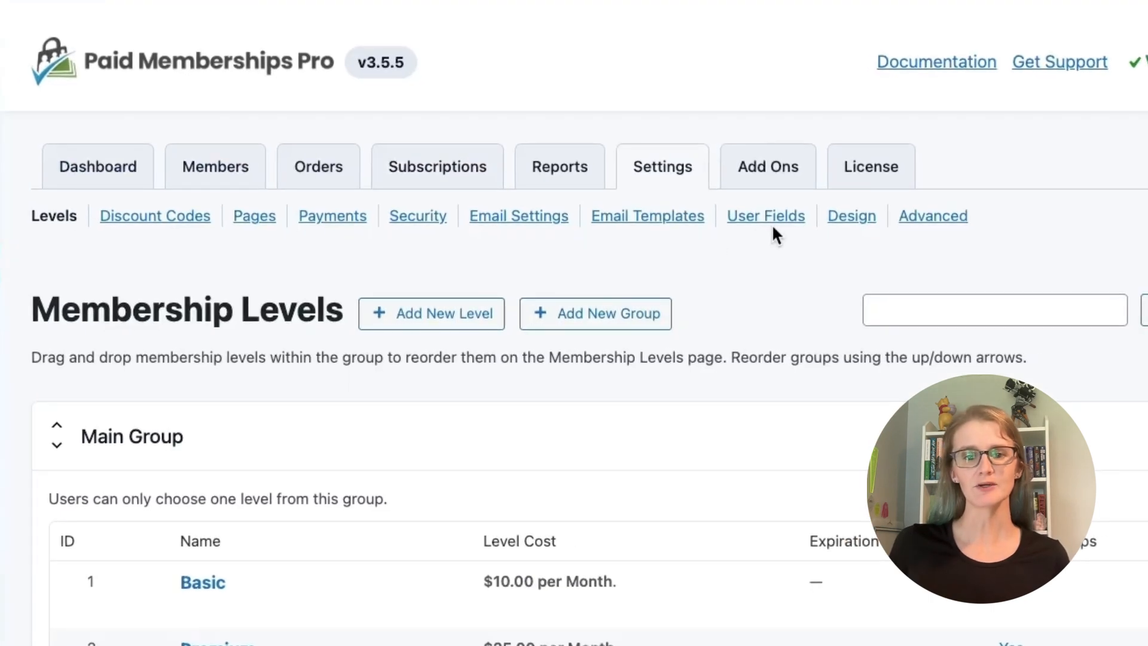
click(769, 219)
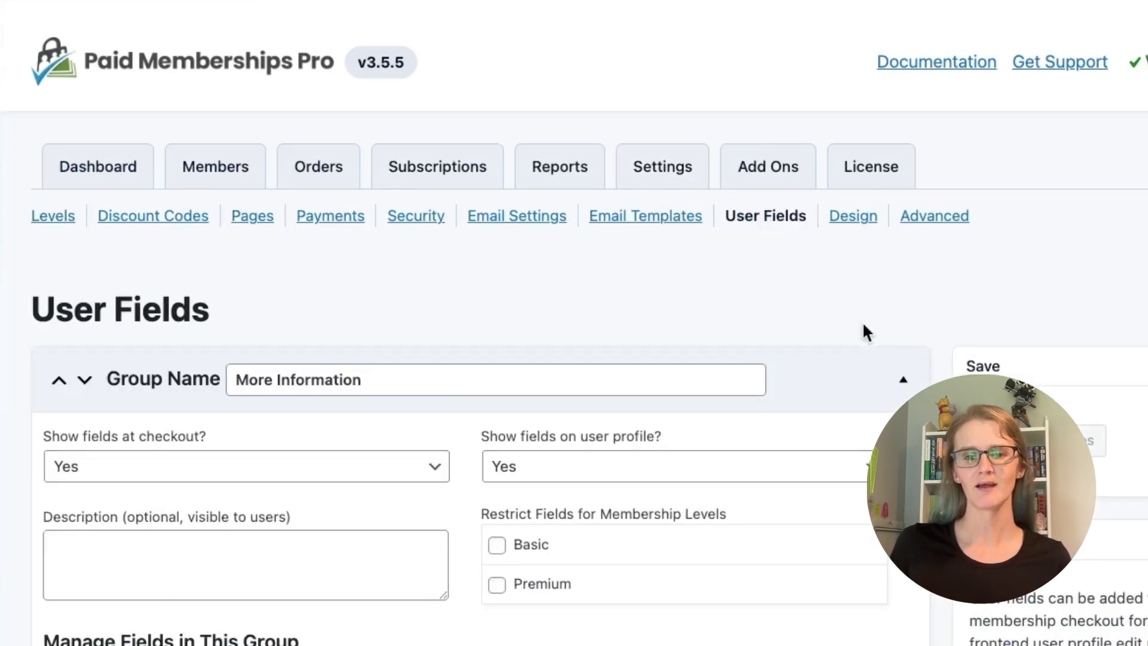
scroll(938, 346, down, 3)
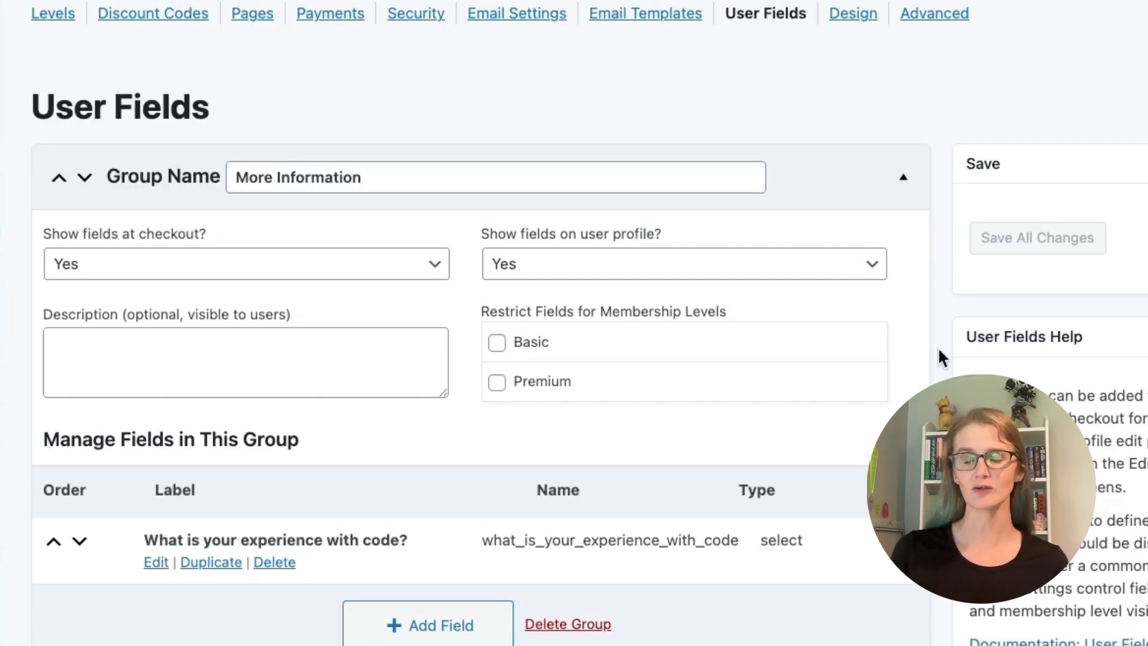
- Examine the More Information group's name, checkout visibility, user profile visibility and description settings
click(487, 238)
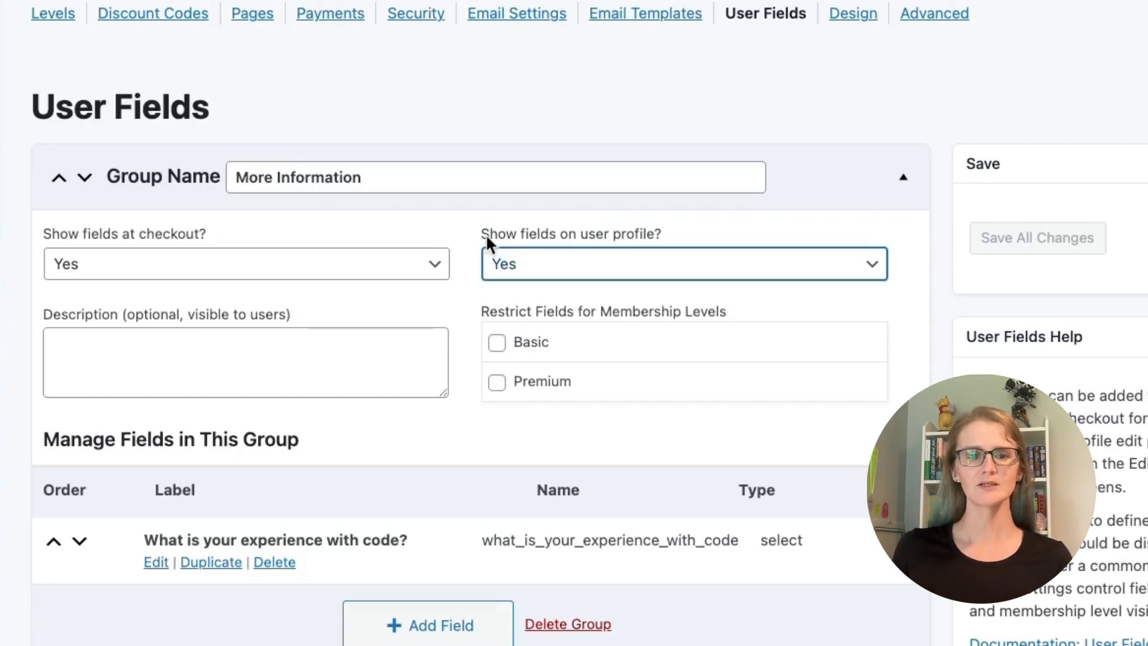
click(469, 228)
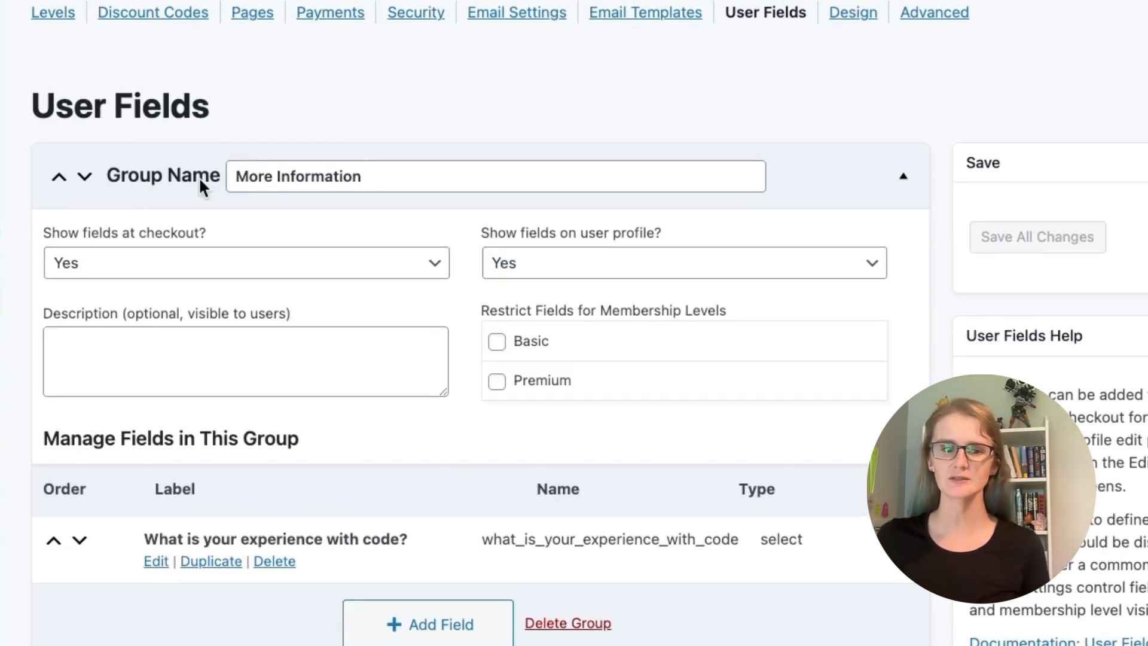
click(376, 177)
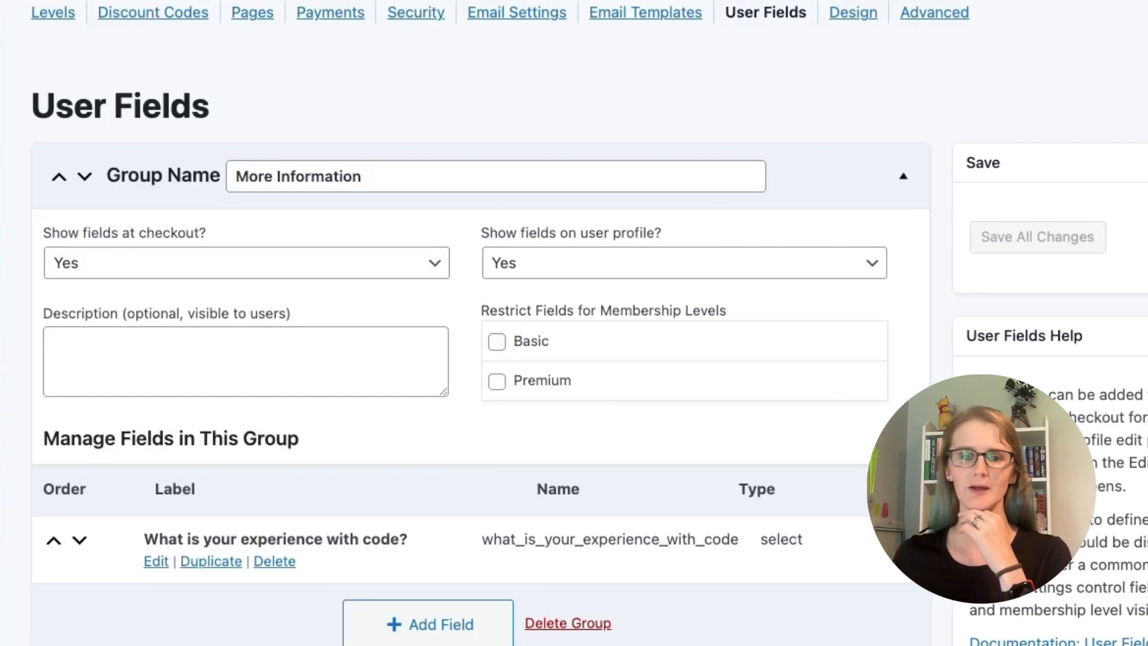
click(267, 263)
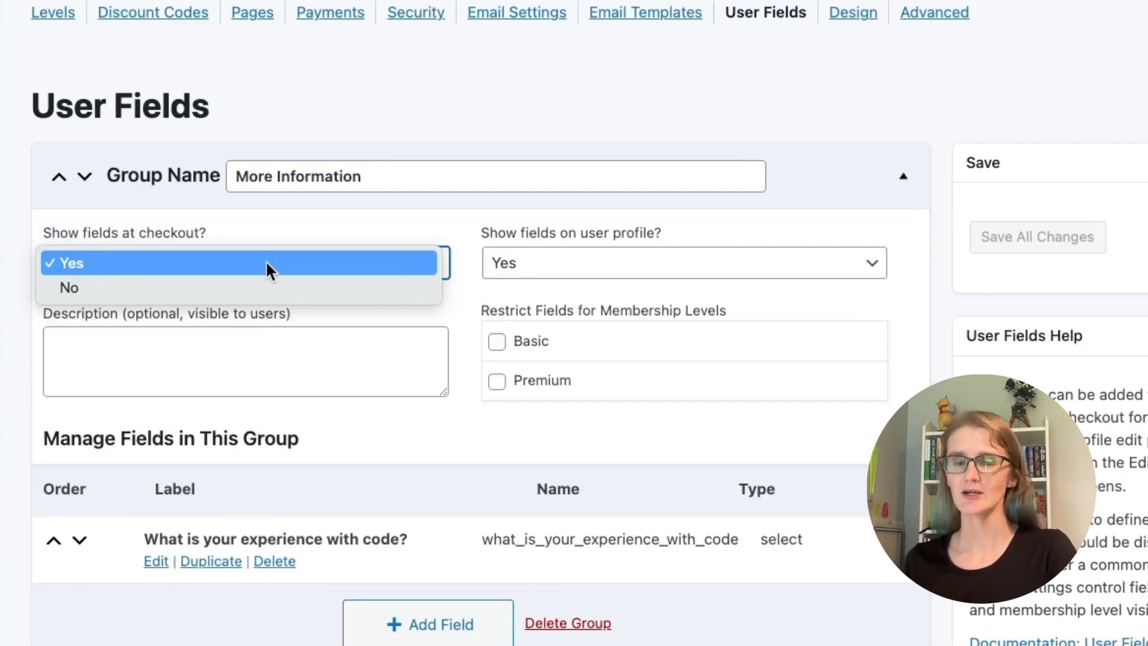
click(265, 264)
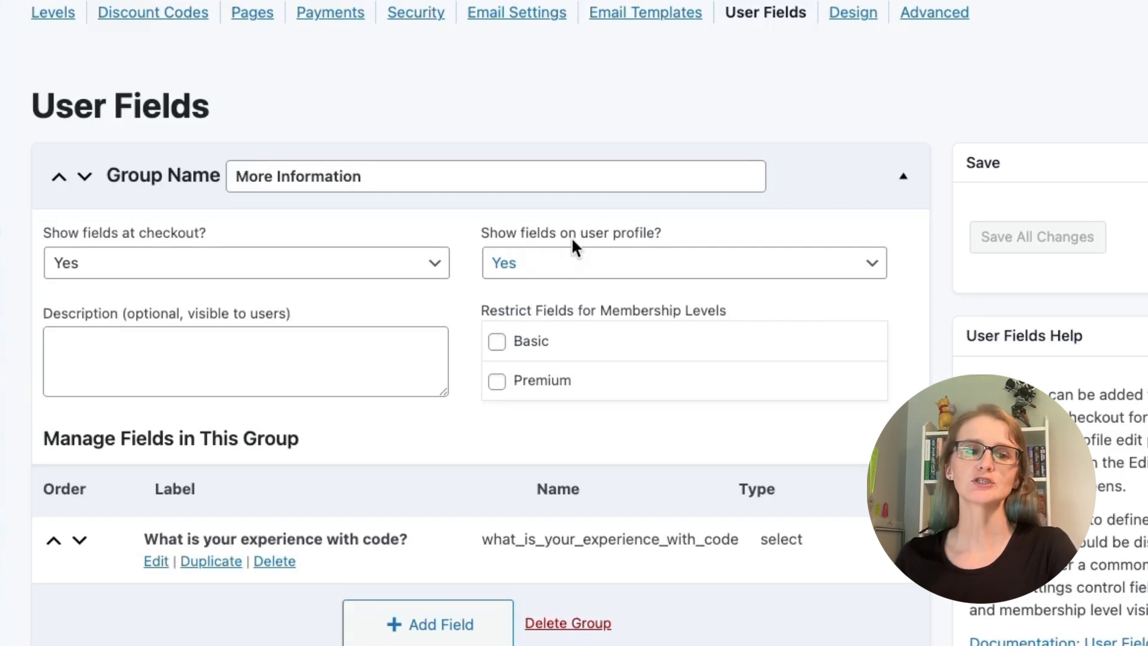
click(580, 256)
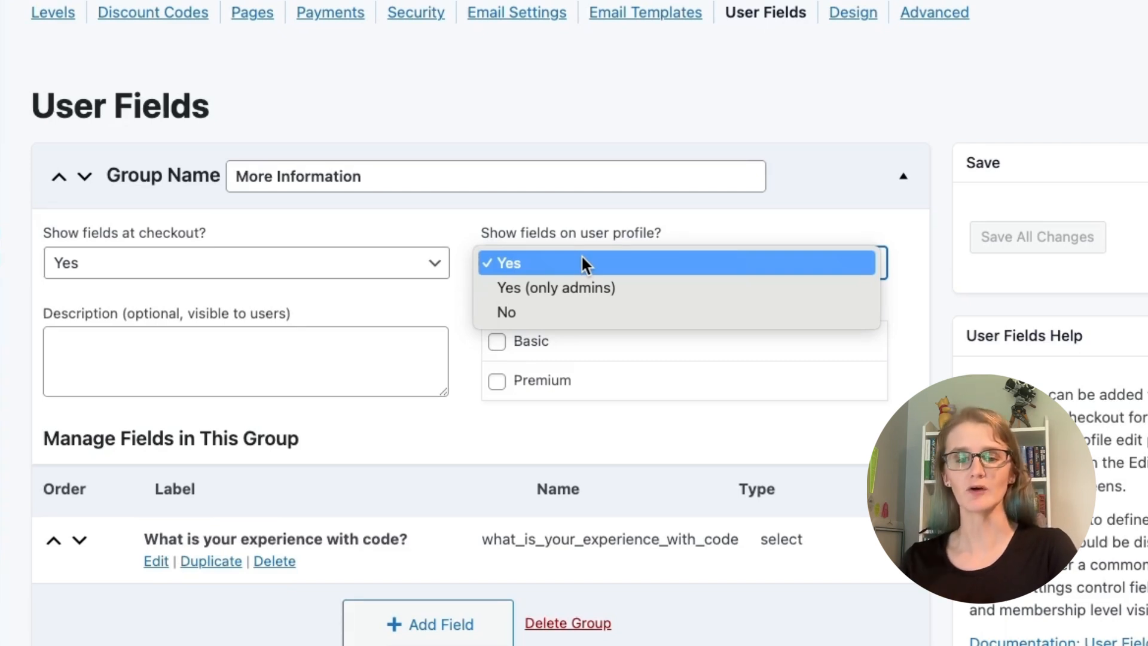
click(581, 263)
click(277, 315)
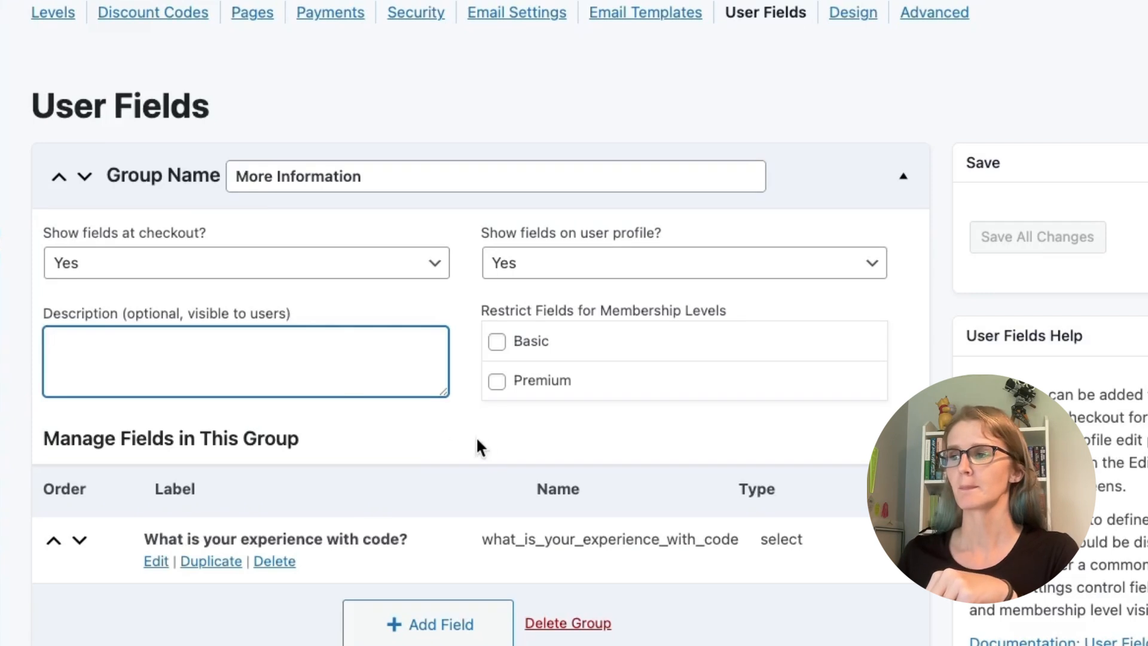
click(442, 441)
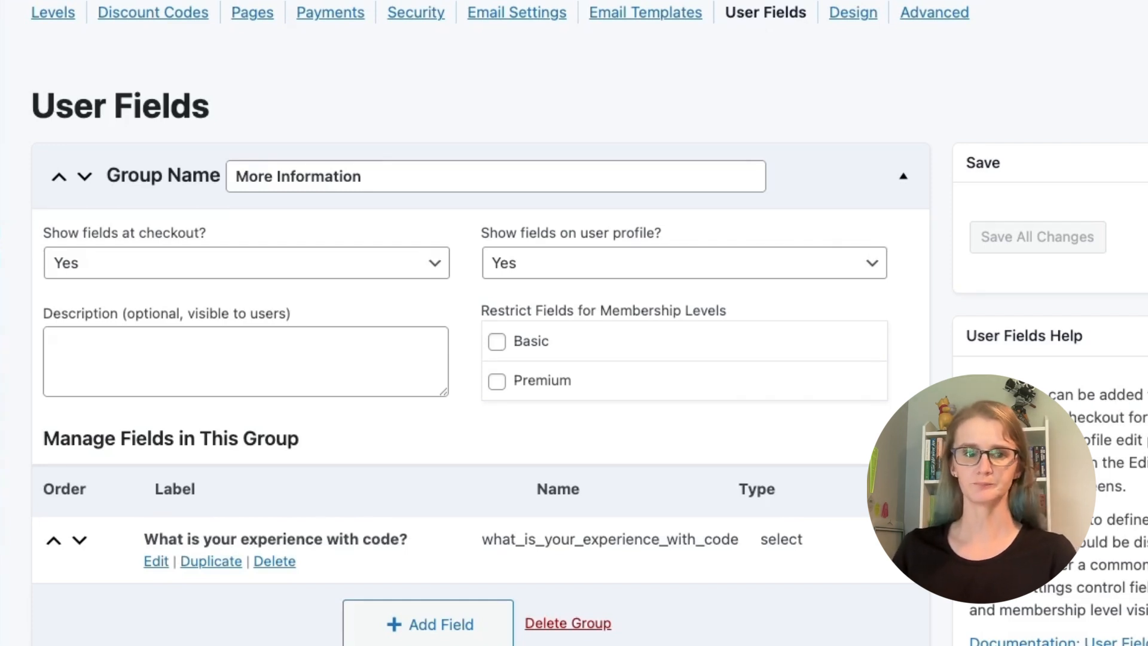
- Open the "What is your experience with code?" field for editing and go to its label
click(157, 561)
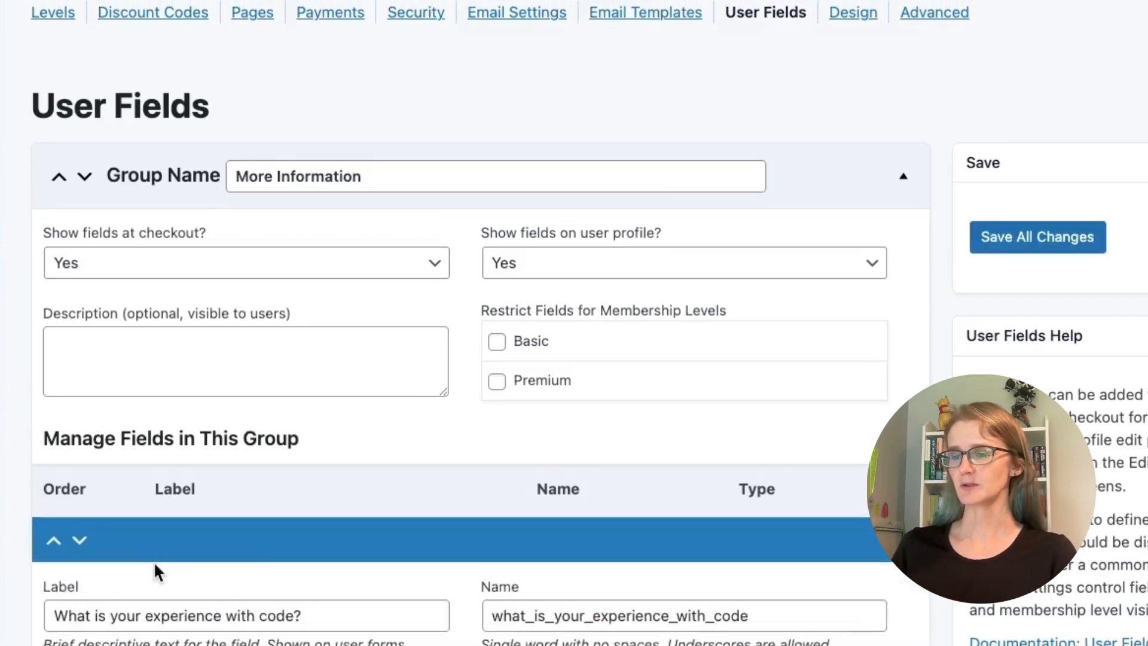
scroll(460, 547, down, 5)
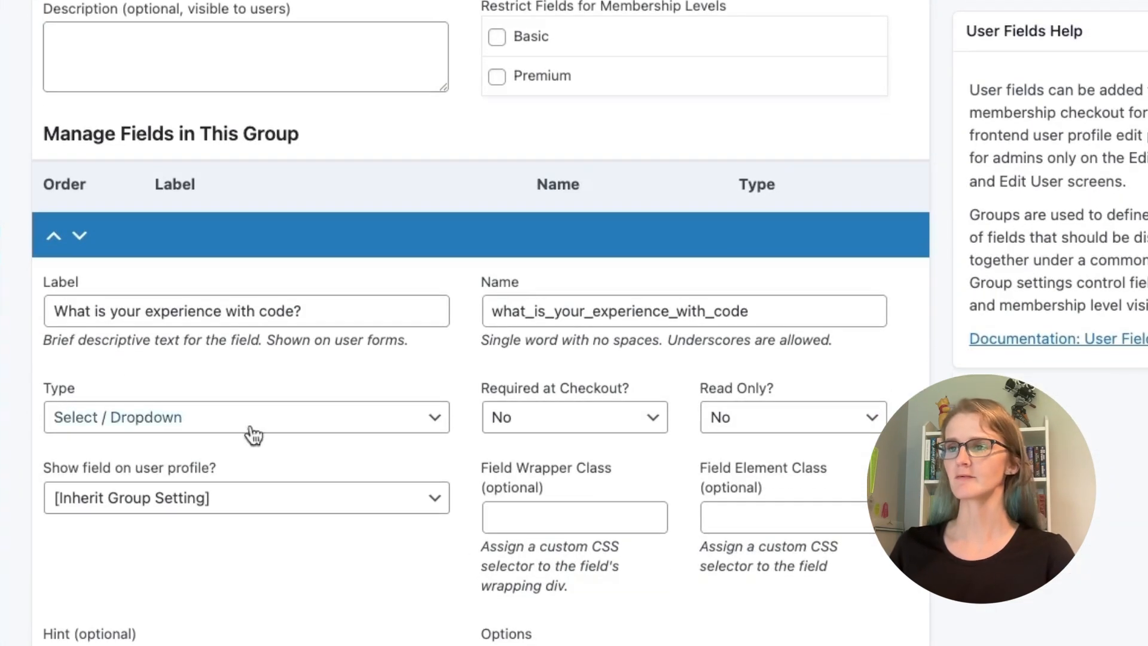
click(320, 310)
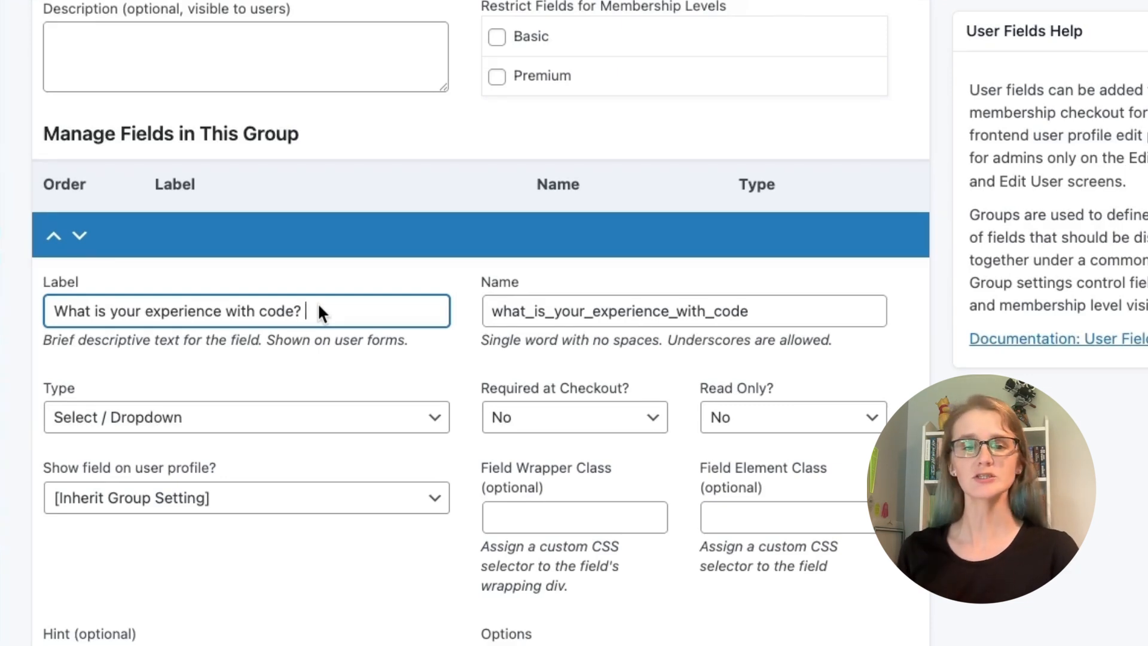
- Examine the field types available for the coding experience question
click(549, 333)
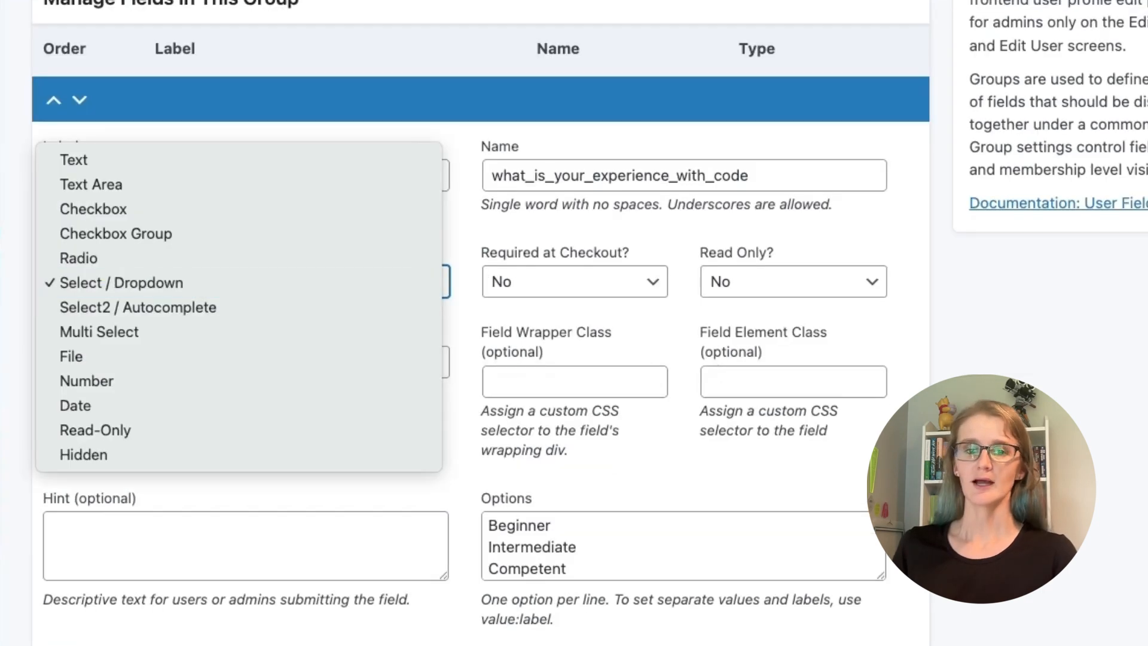
key(Escape)
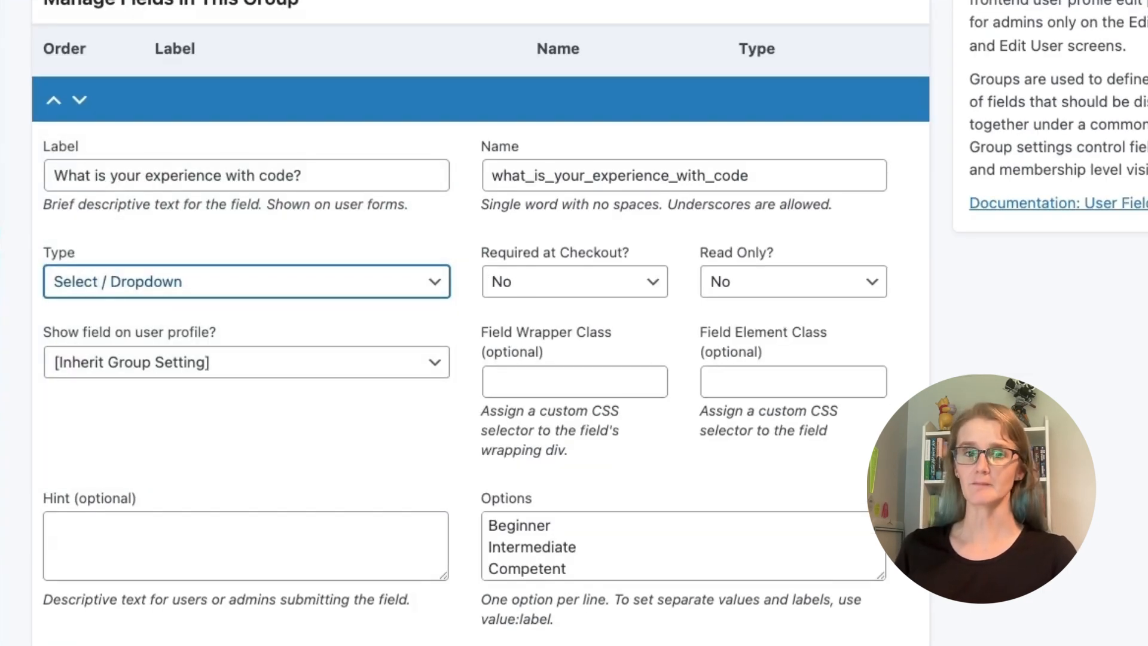
click(250, 294)
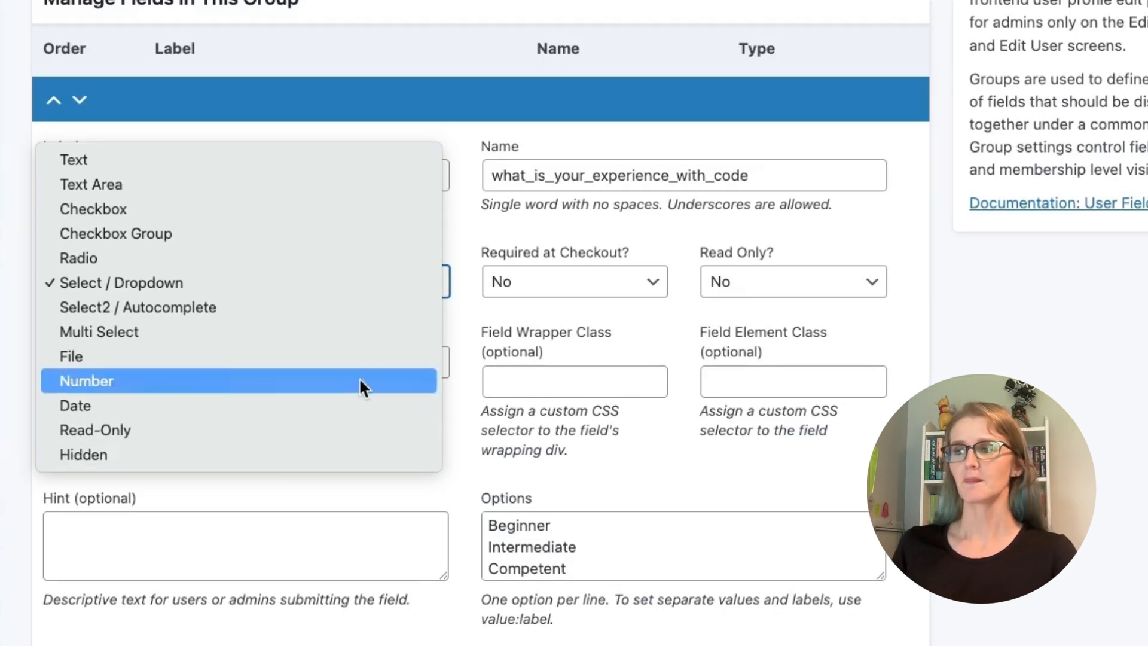
click(457, 330)
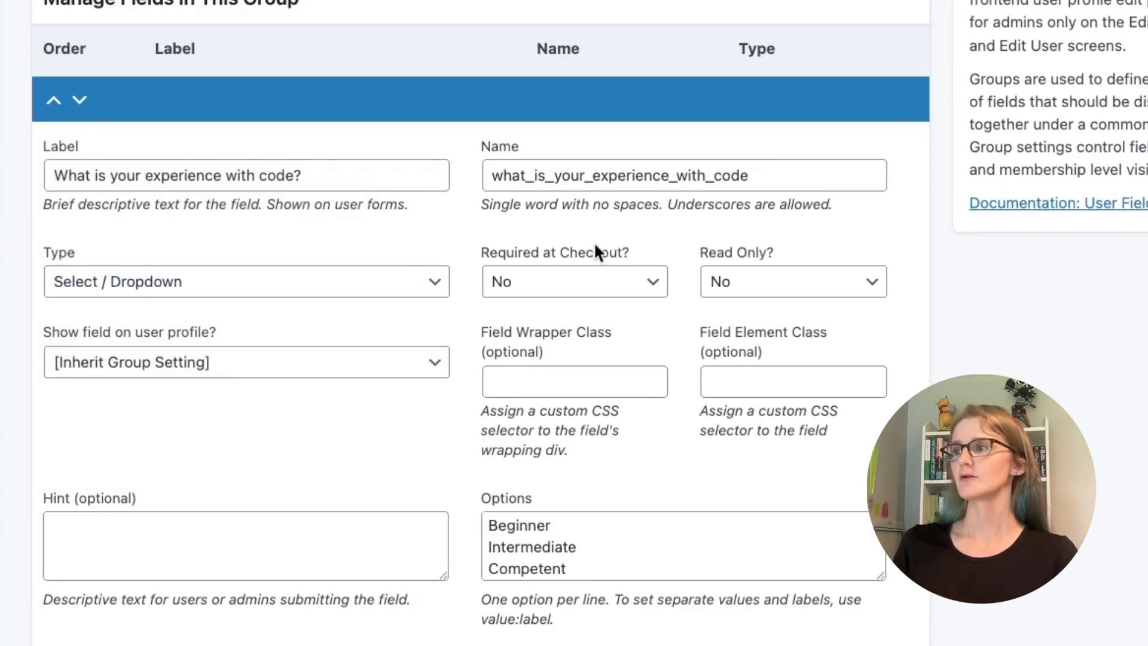
- Examine the choices for Required at Checkout and Read Only on the coding experience field
click(595, 283)
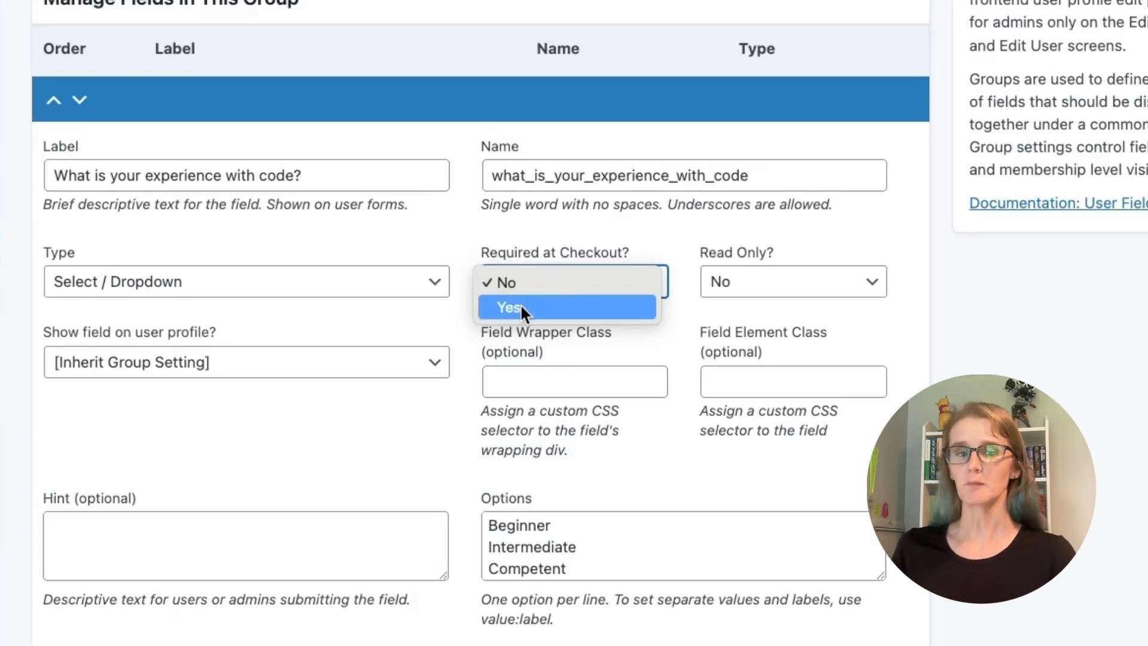
click(469, 293)
click(702, 251)
scroll(751, 278, down, 1)
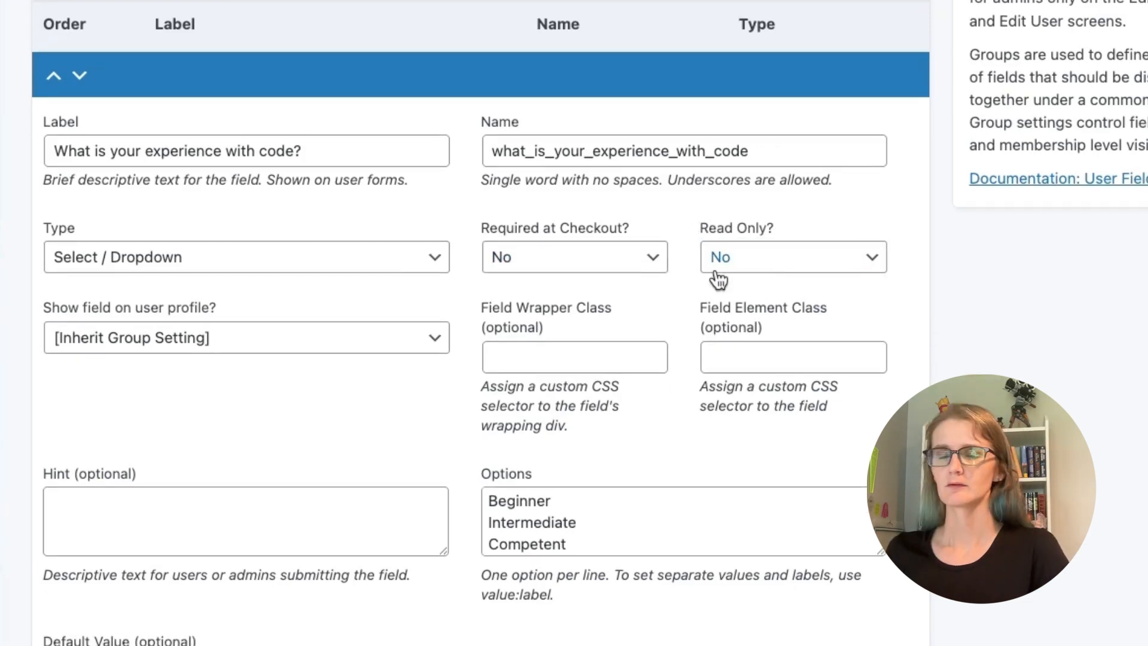
click(751, 257)
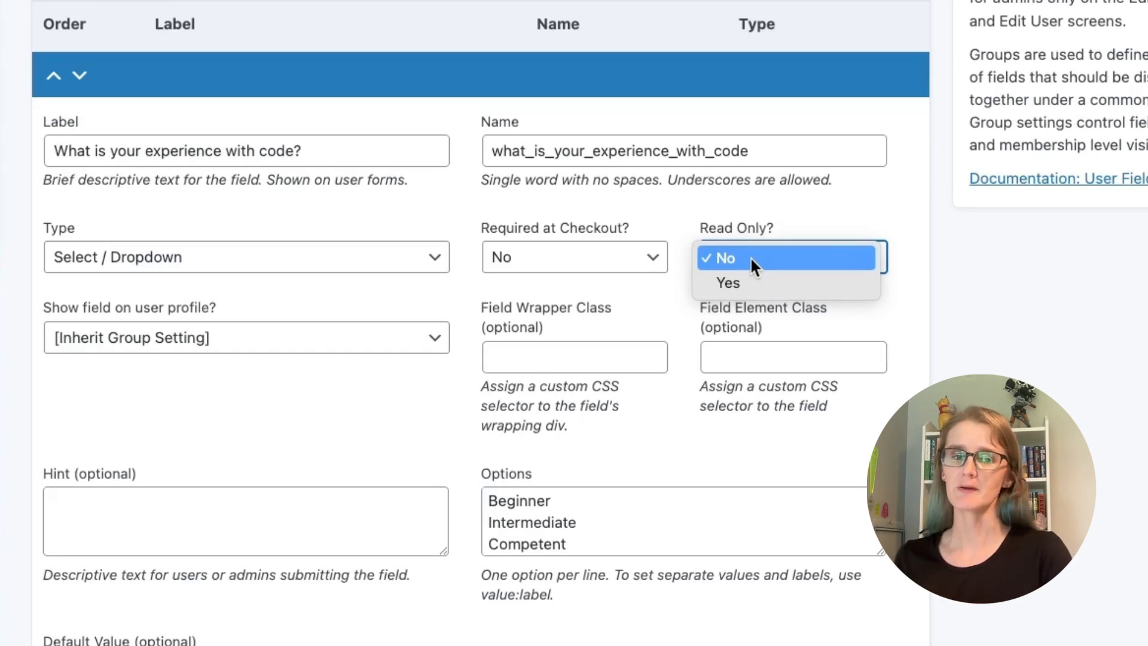
click(686, 301)
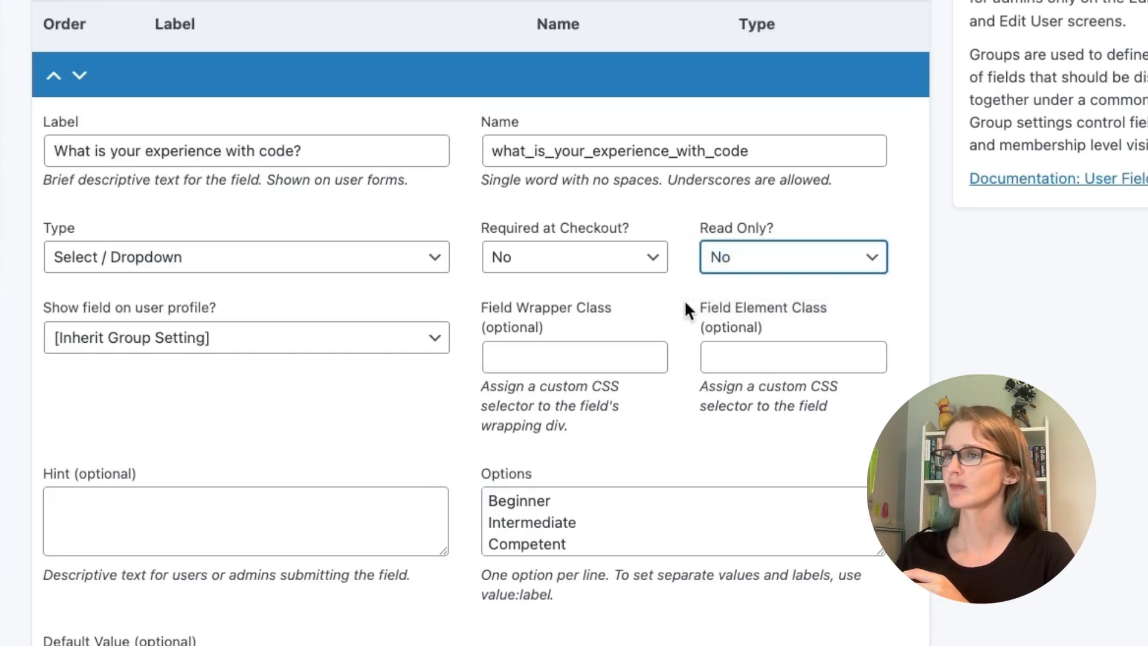
- Review the field's user profile visibility choices and its hint, comparing them with the group's profile visibility and description settings
click(196, 336)
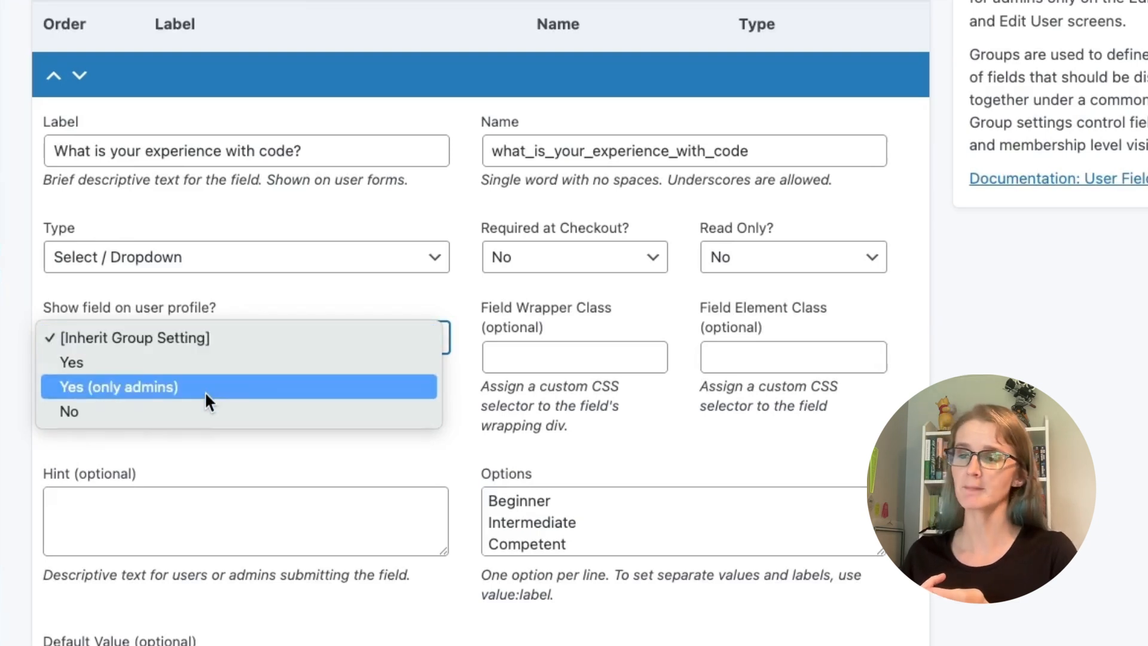
click(200, 461)
click(200, 461)
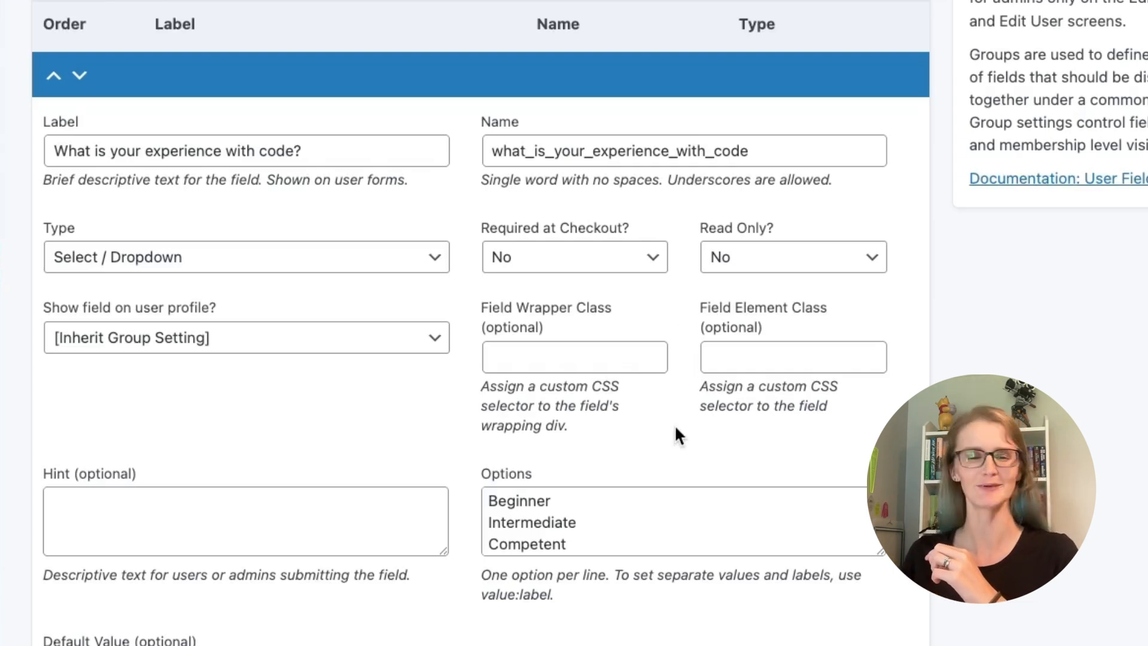
scroll(553, 422, down, 2)
click(99, 371)
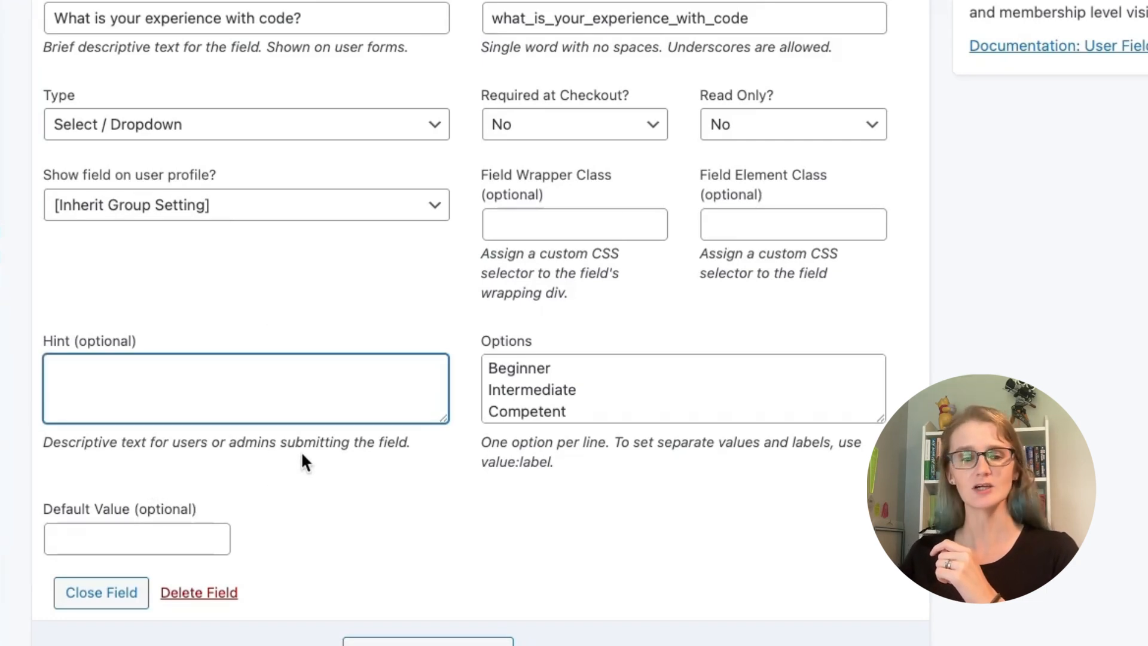
scroll(240, 442, up, 1)
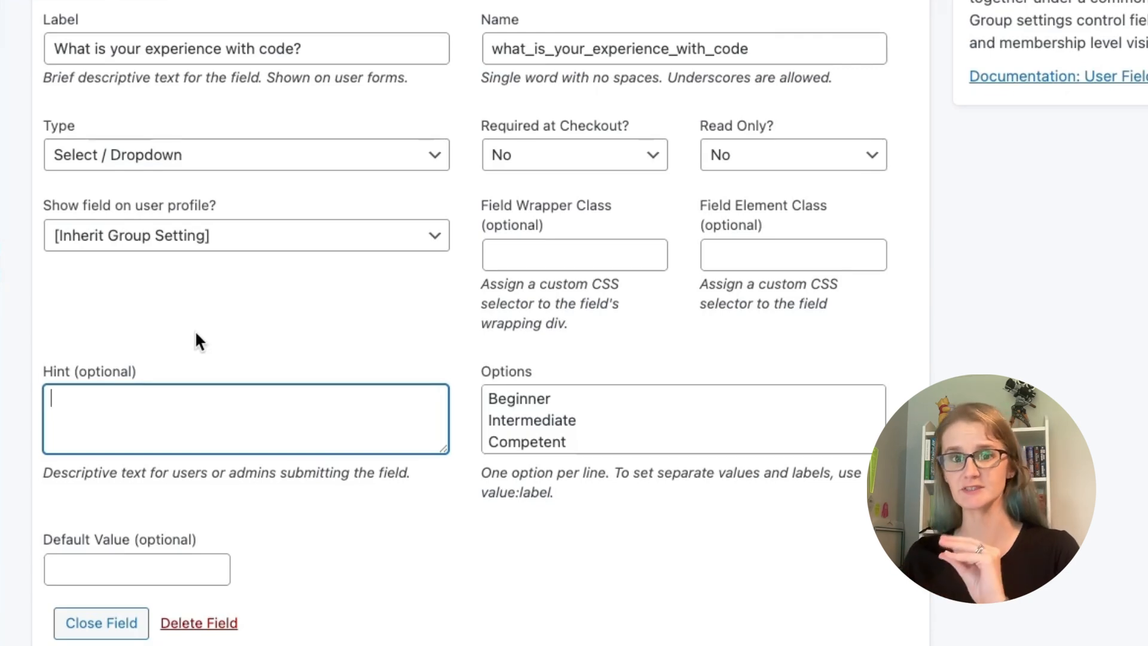
scroll(214, 354, up, 5)
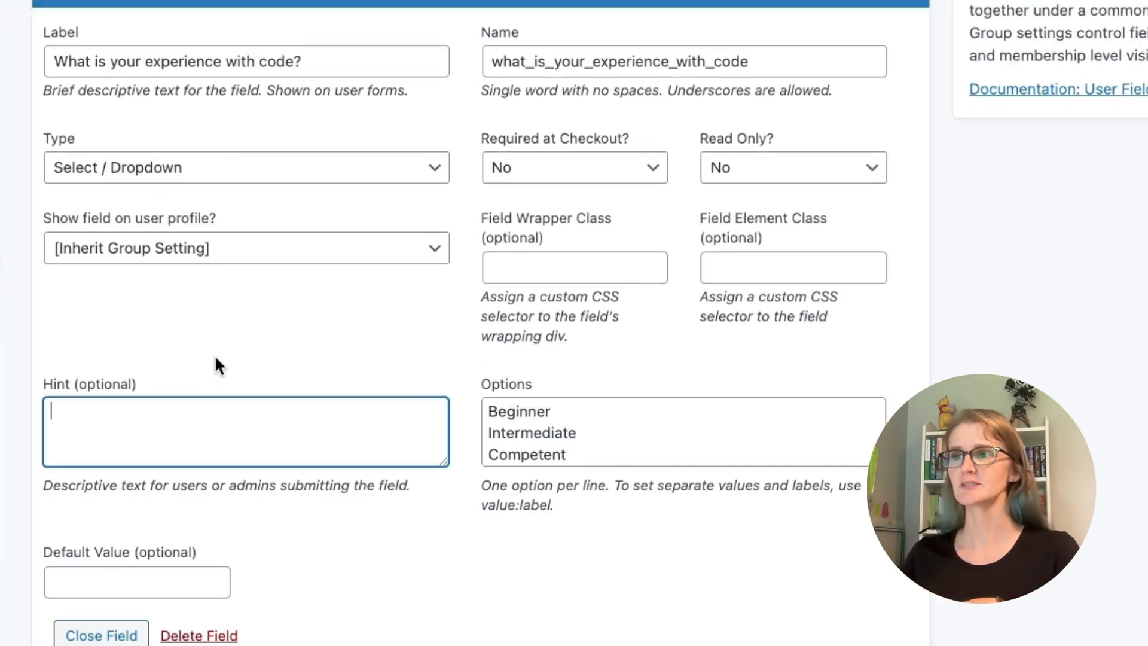
scroll(215, 356, up, 2)
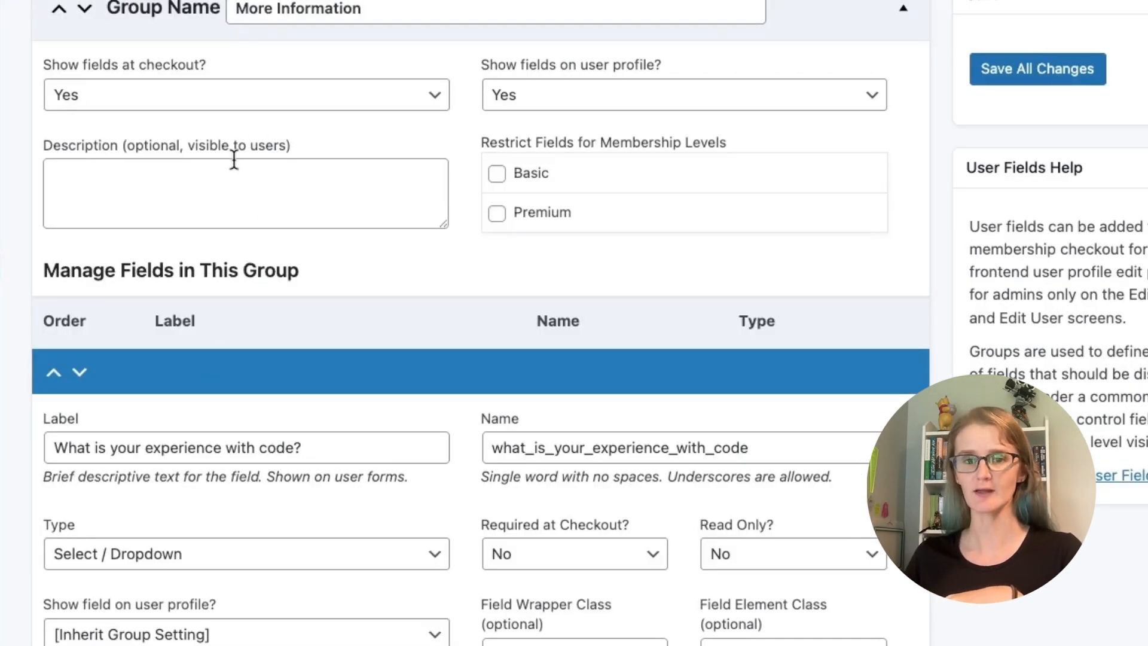
scroll(234, 158, down, 4)
scroll(271, 447, down, 2)
scroll(329, 534, down, 1)
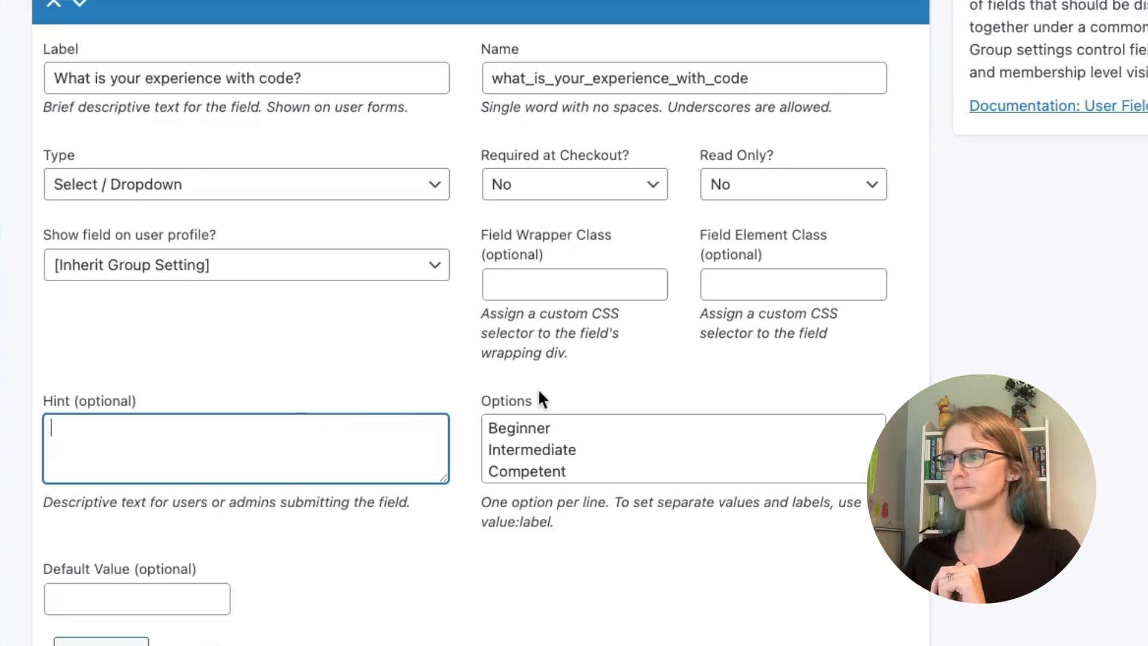
- Read through the full list of dropdown options for the coding experience field, down to its default value
click(612, 444)
scroll(612, 442, down, 1)
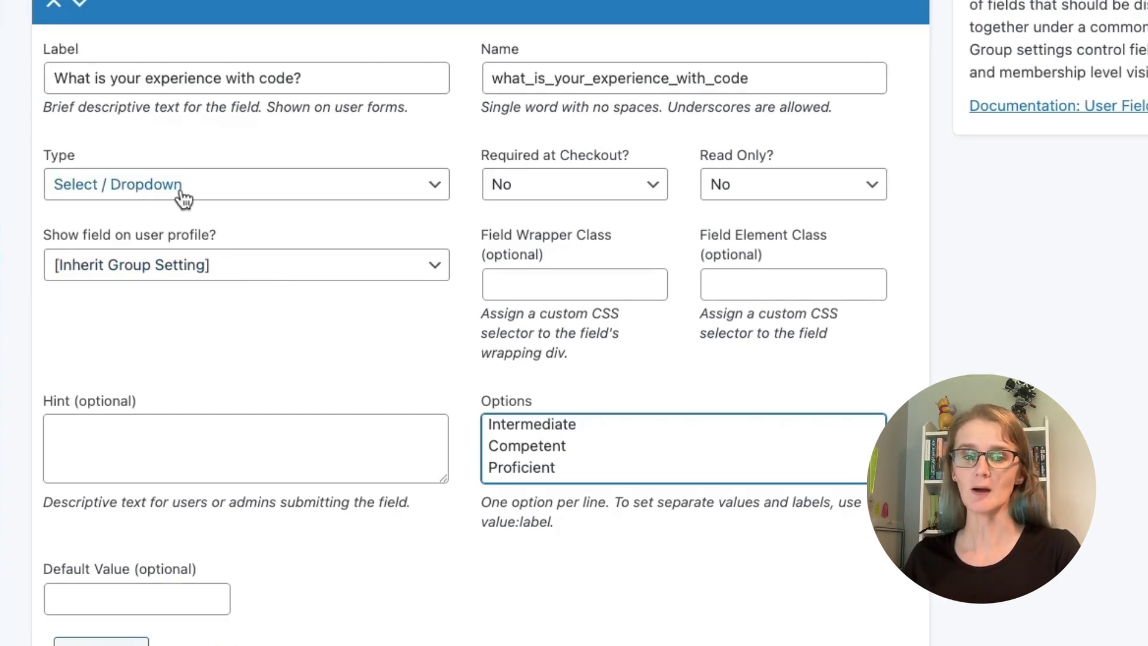
click(656, 466)
scroll(654, 462, up, 1)
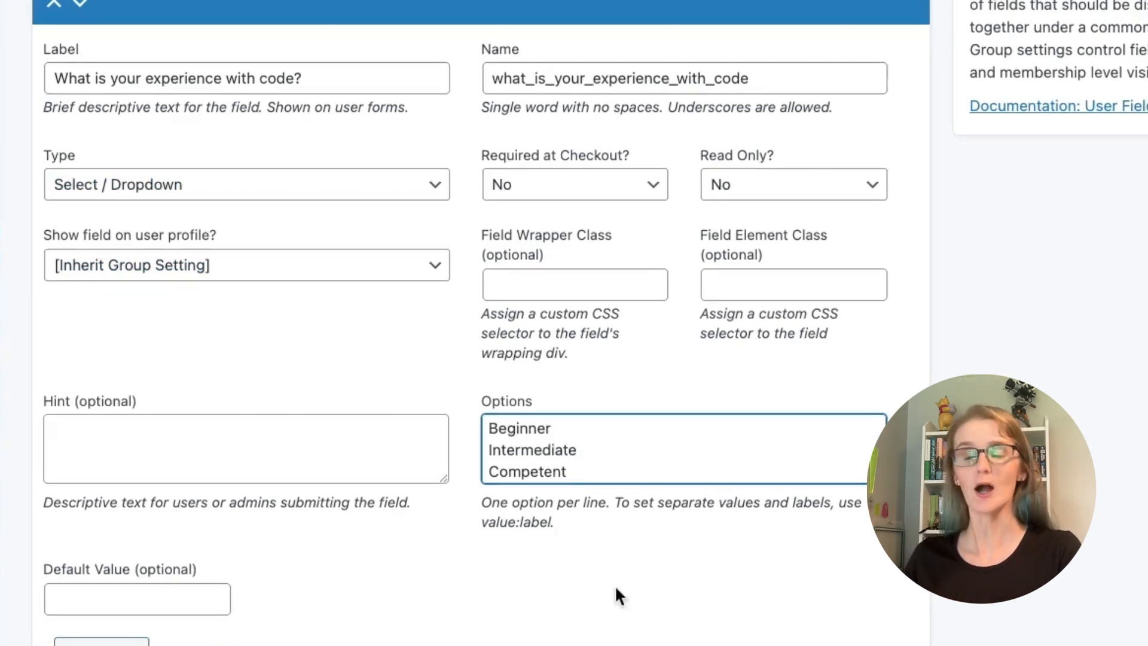
click(628, 435)
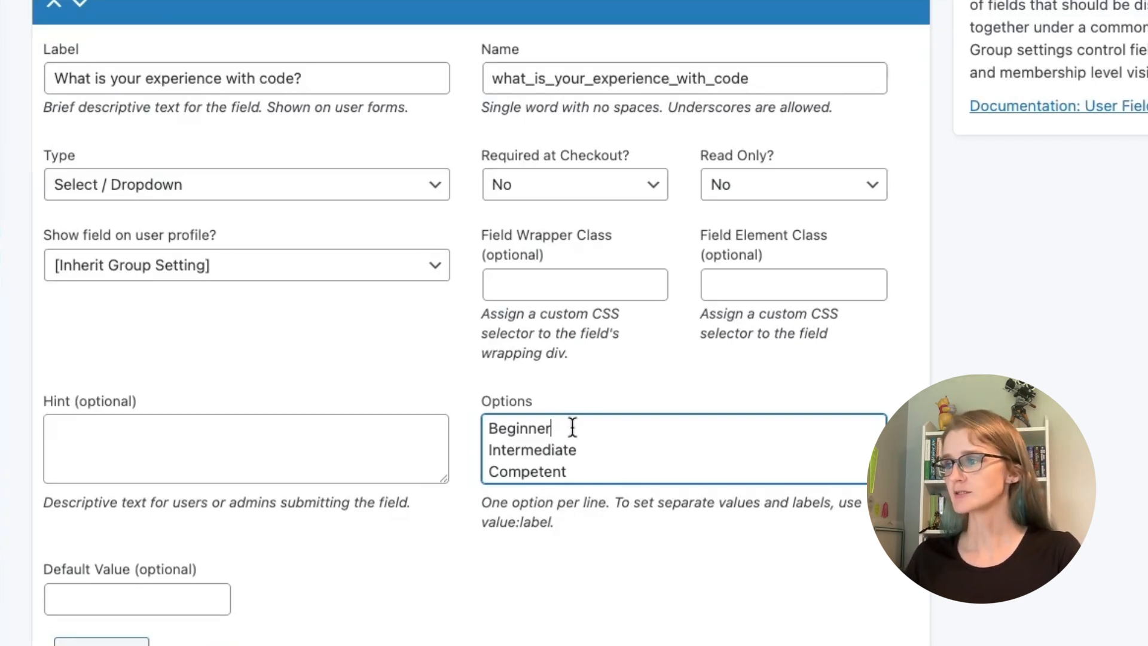
scroll(619, 436, down, 2)
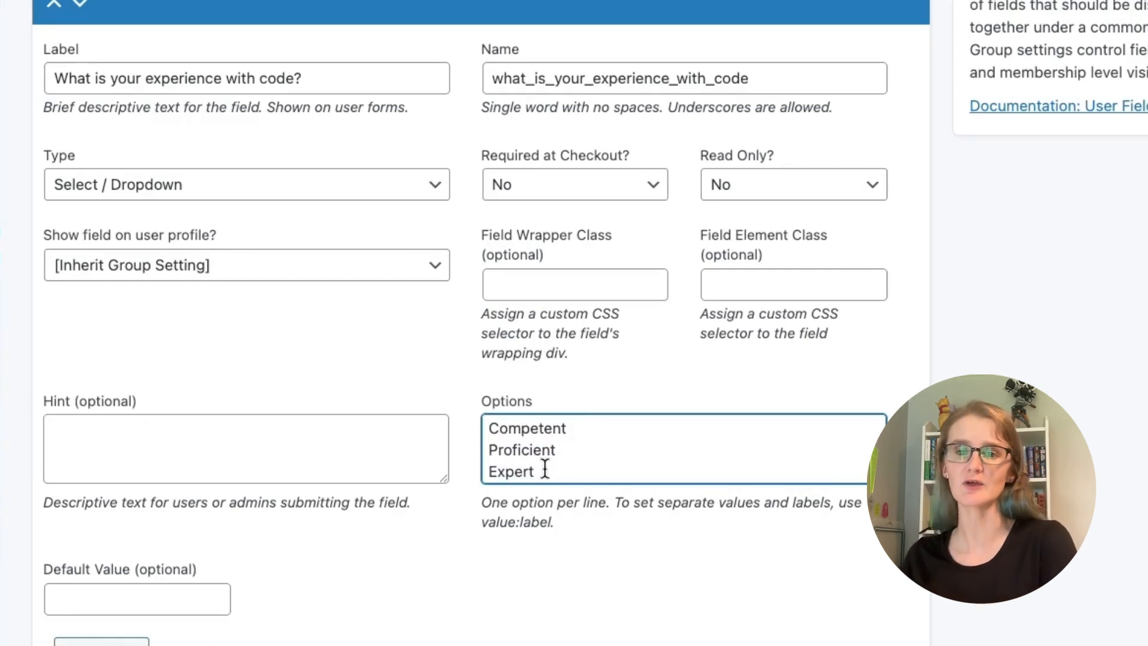
click(446, 546)
scroll(431, 538, down, 1)
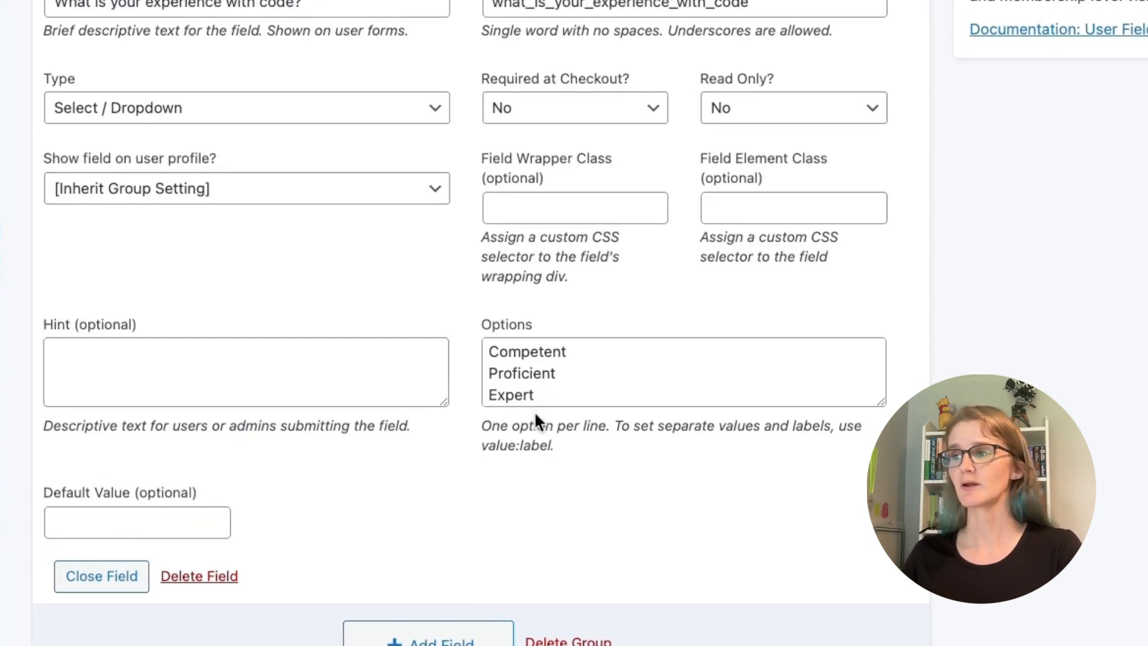
- Save all changes to the user field settings and open the Membership Levels page on the site's front end
scroll(553, 378, up, 2)
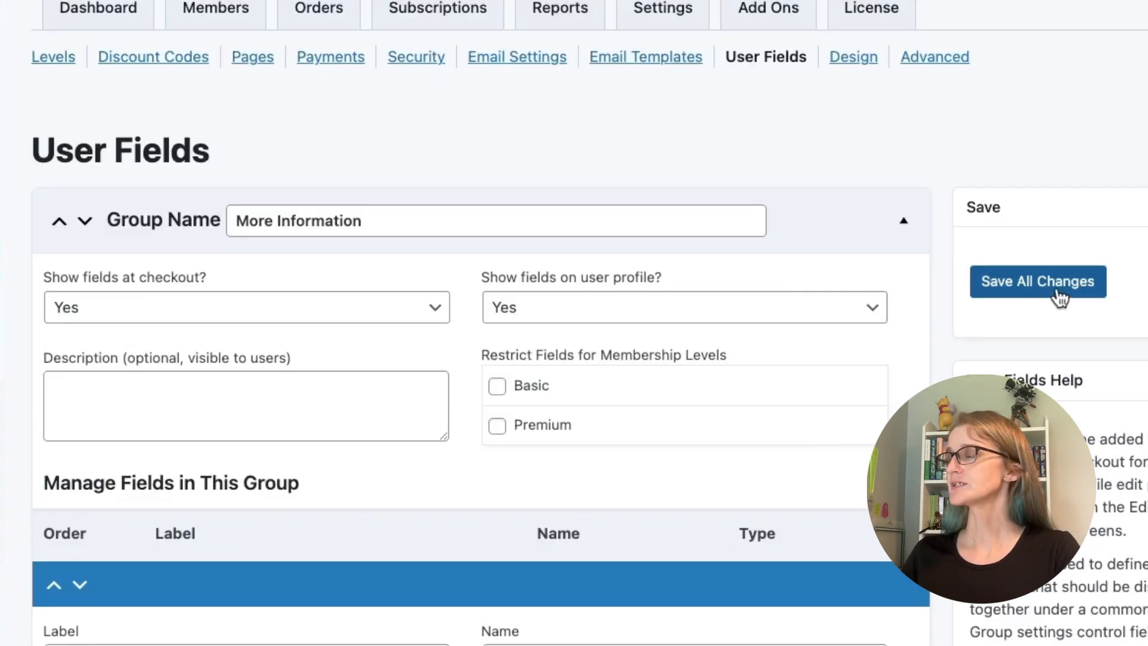
click(1058, 290)
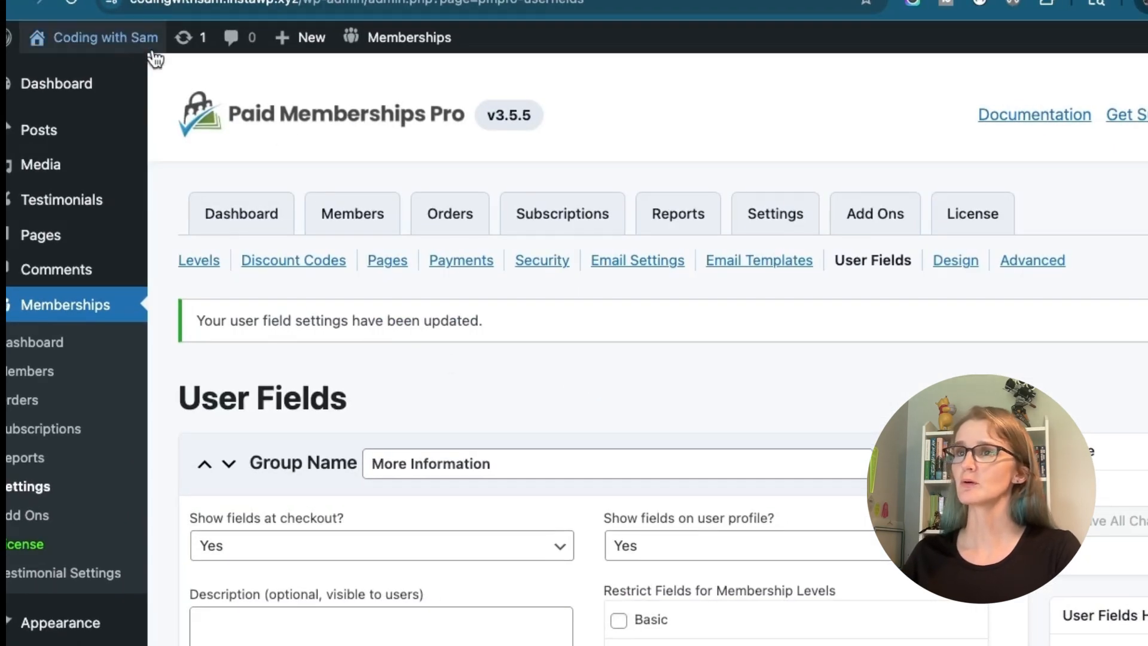
click(133, 37)
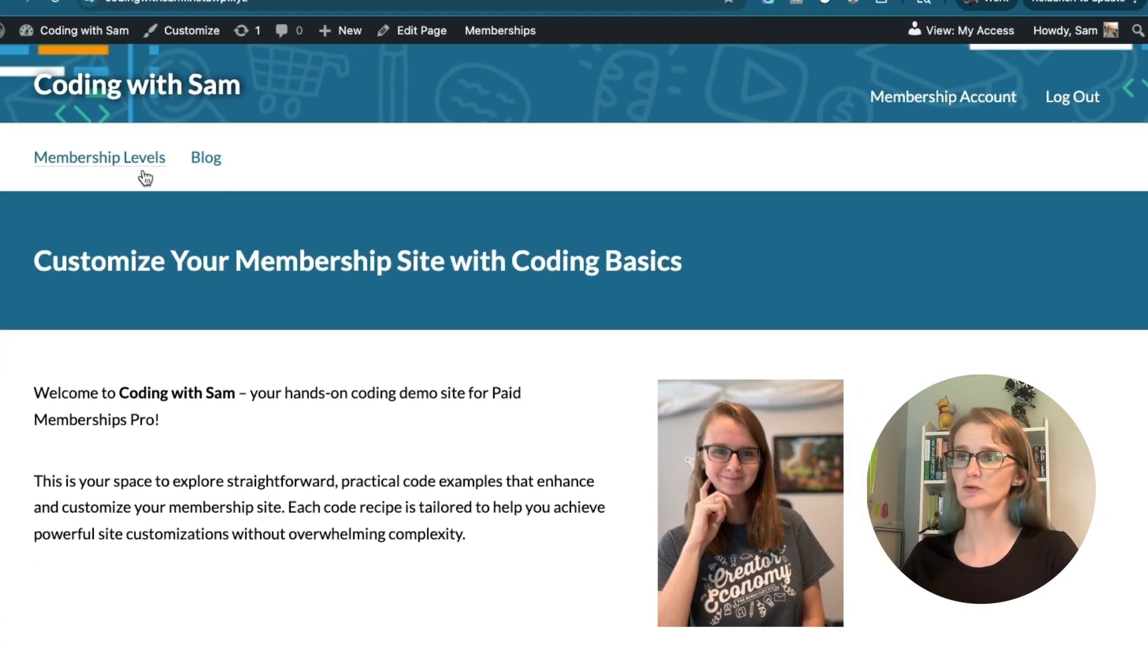
click(128, 158)
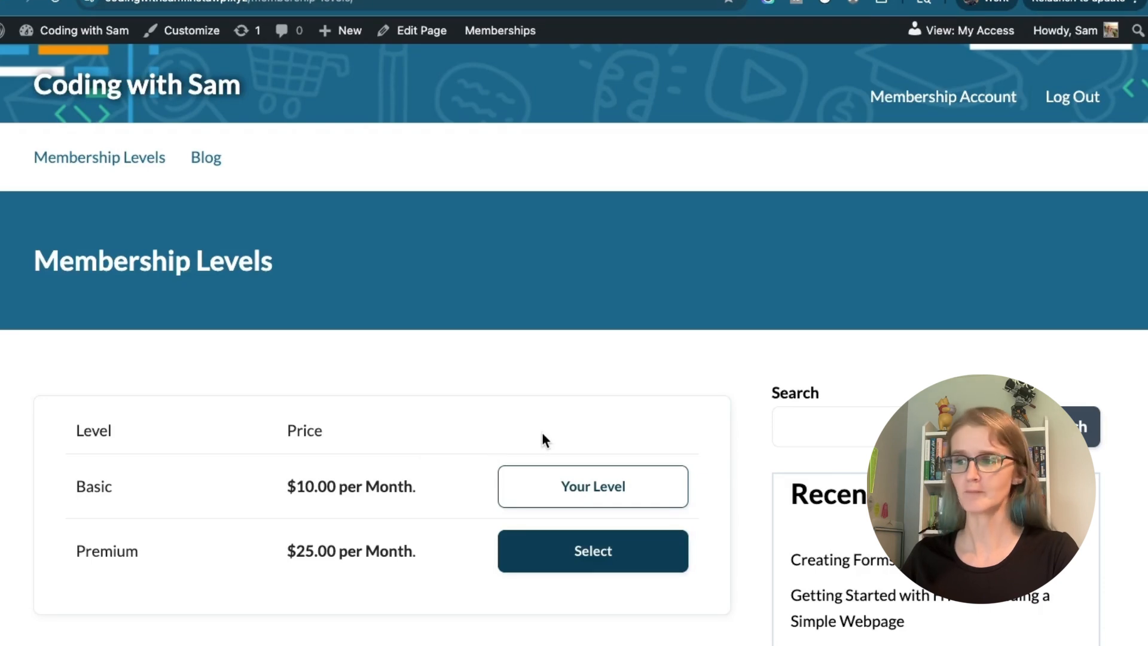
- Select the Premium membership level and go to the More Information section of its checkout page
scroll(542, 432, down, 1)
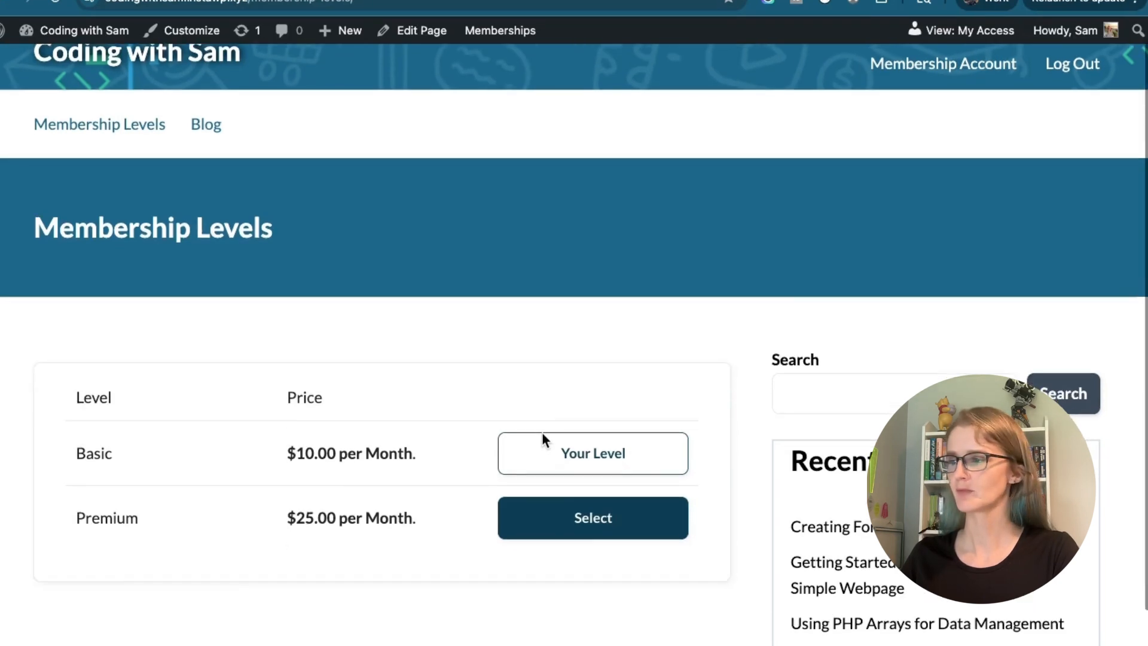
click(582, 528)
scroll(397, 475, down, 6)
scroll(396, 476, down, 10)
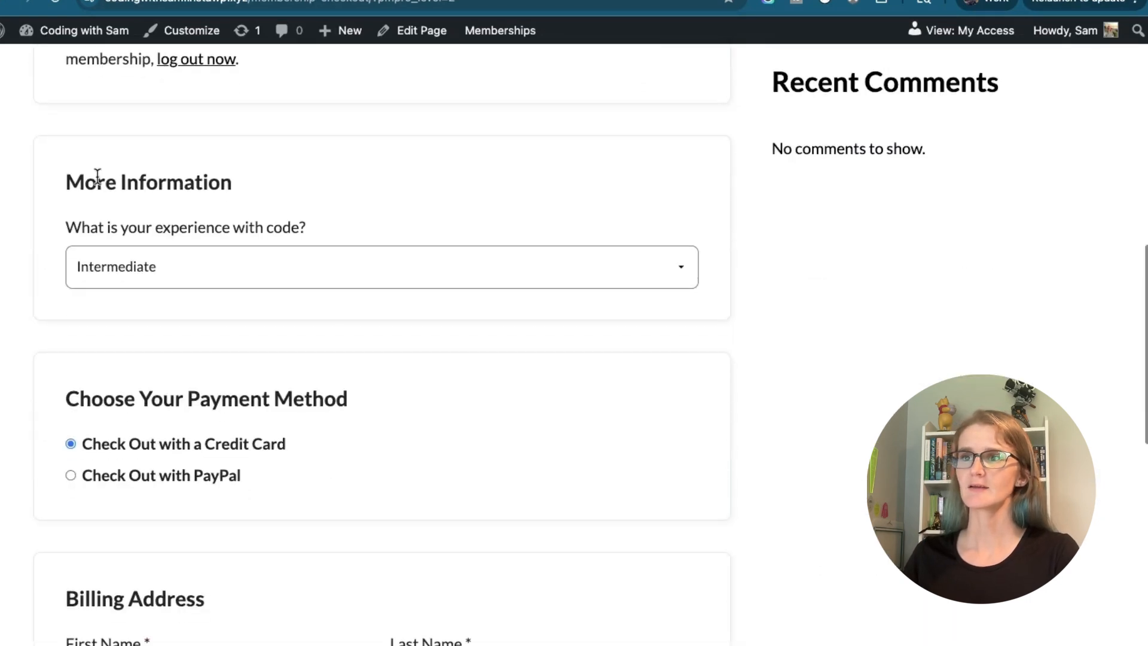
- Examine the More Information group's coding experience question and its dropdown options at checkout, keeping Intermediate selected
drag(61, 182, 359, 218)
drag(154, 227, 393, 242)
click(346, 230)
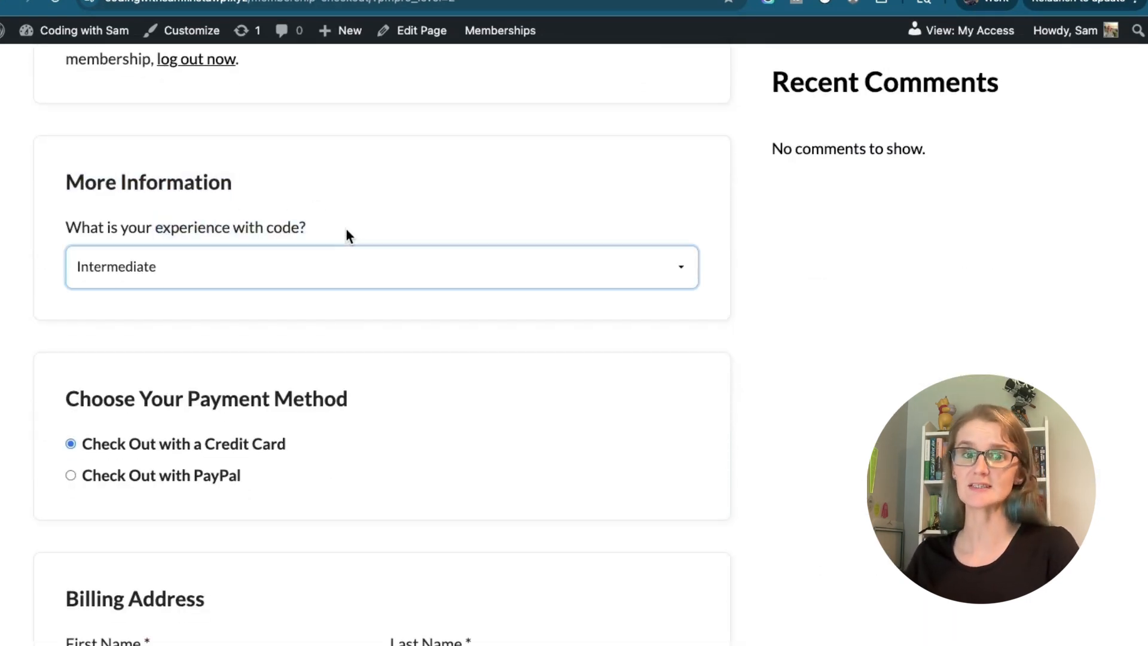
click(320, 279)
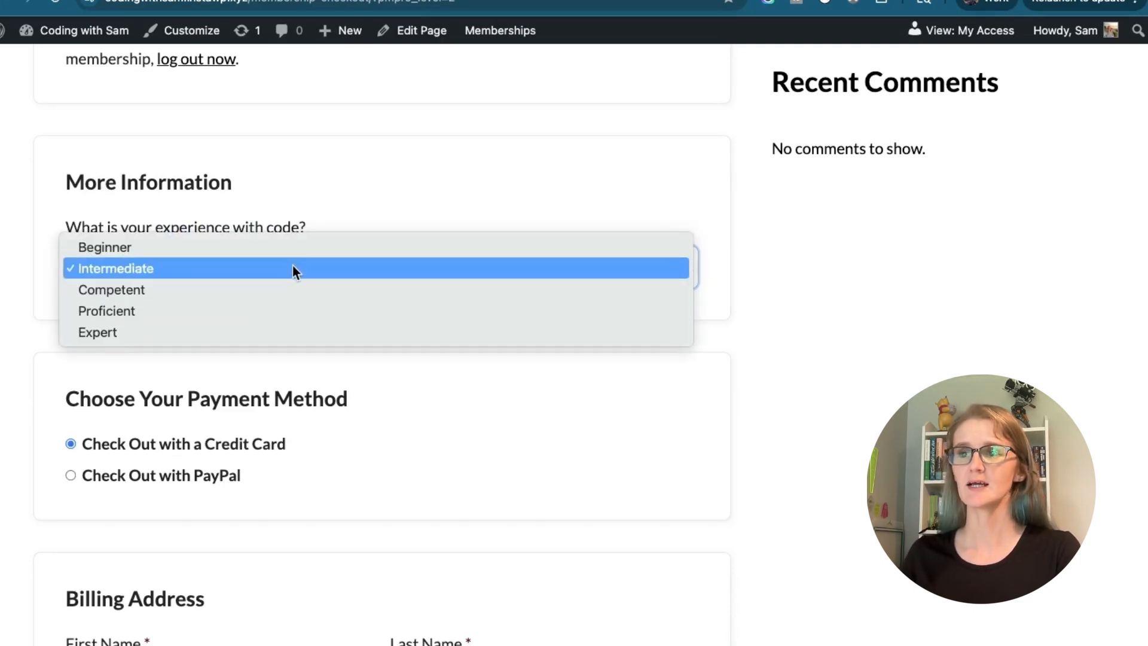
click(293, 271)
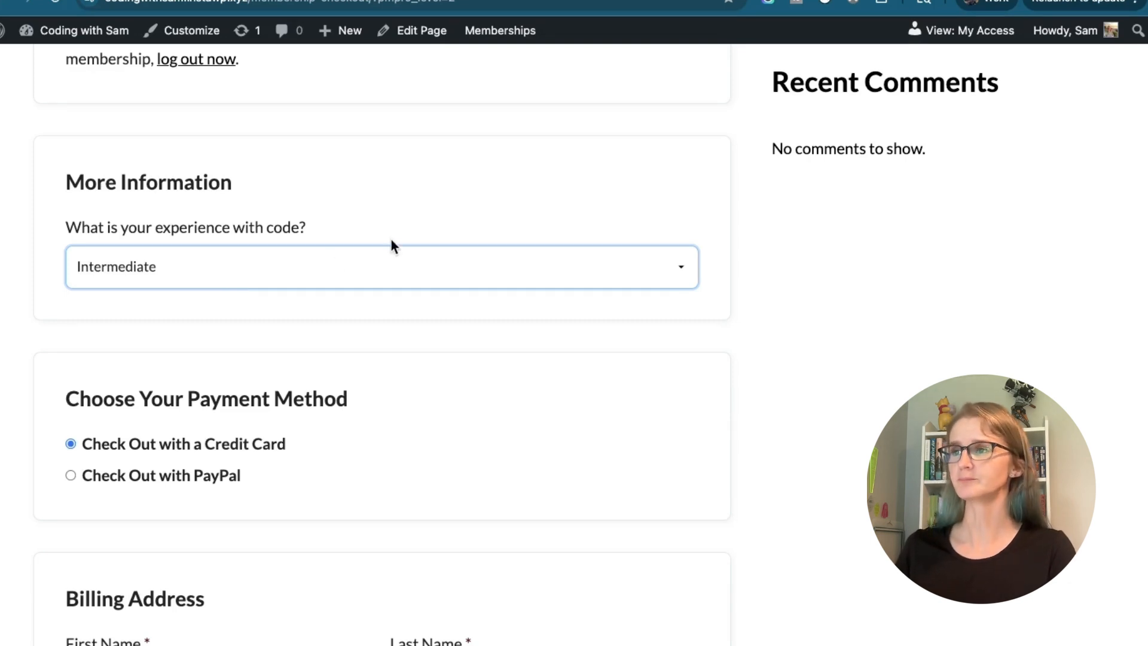
- Open the profile editing form from the Membership Account page and go to its More Information section
scroll(412, 257, up, 15)
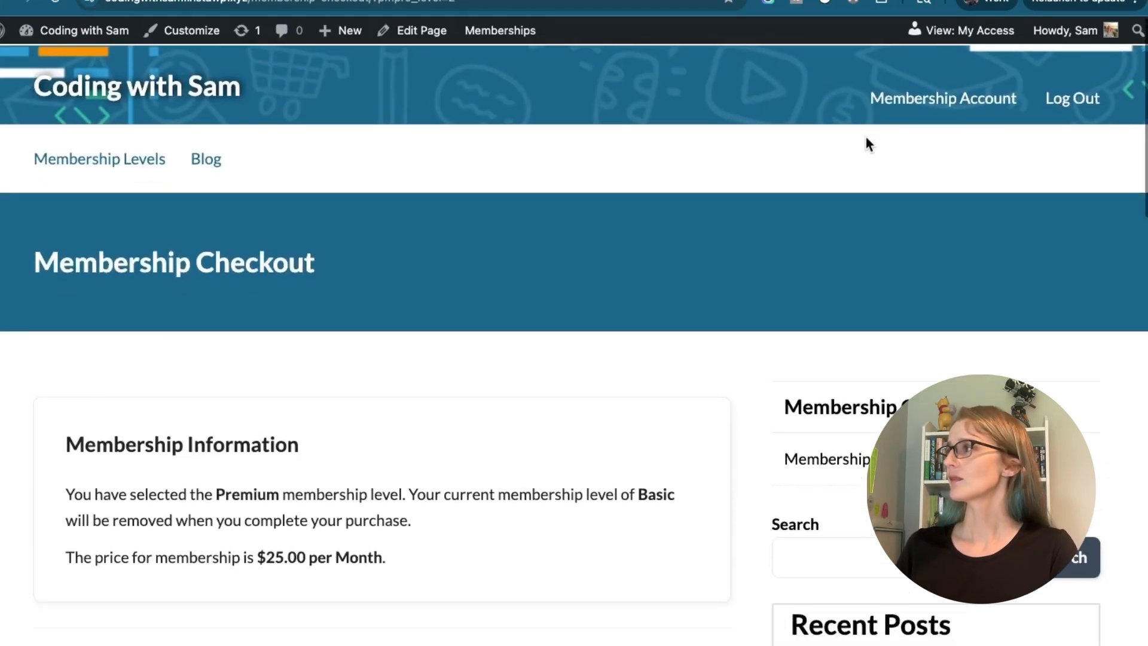
click(931, 99)
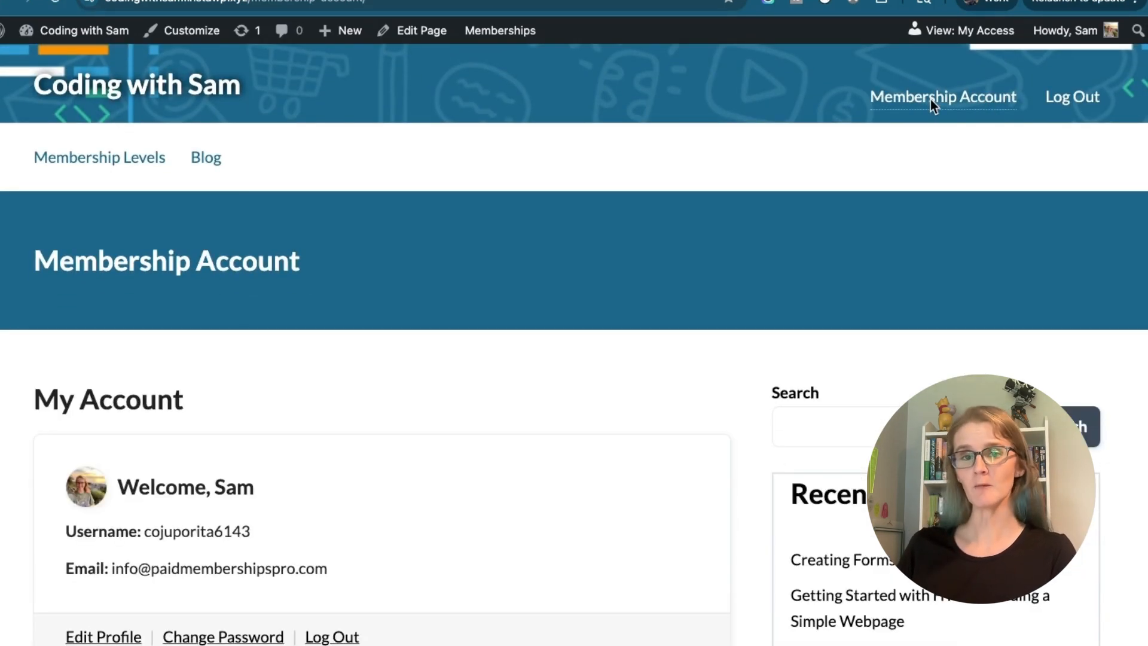
scroll(386, 303, down, 3)
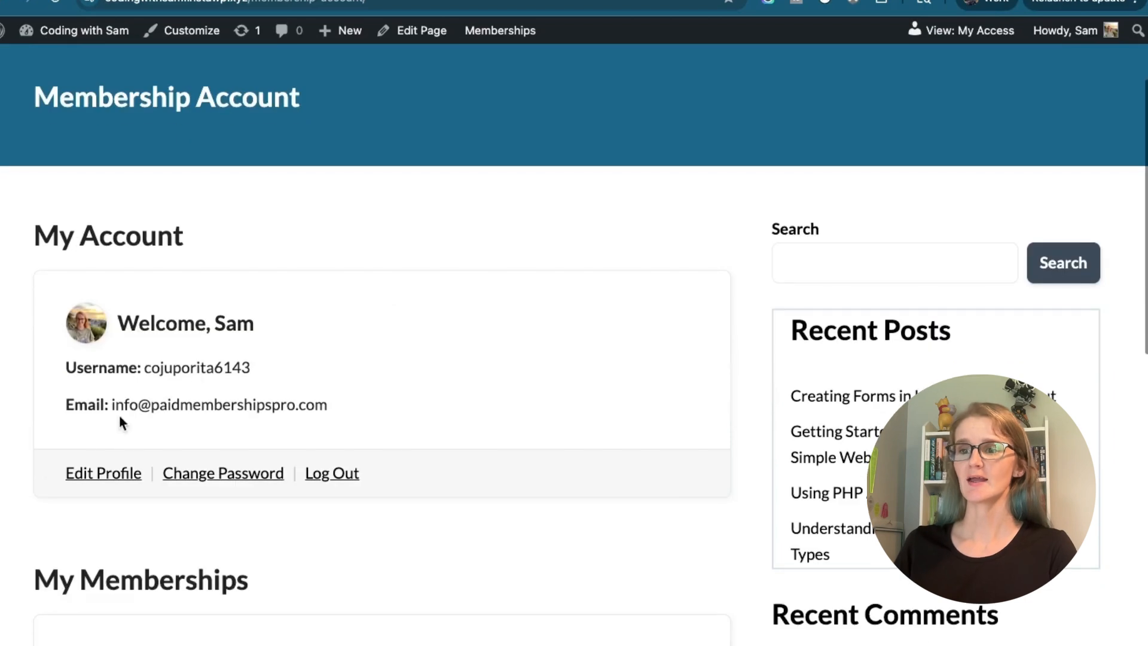
click(87, 477)
scroll(240, 448, down, 3)
scroll(322, 432, down, 3)
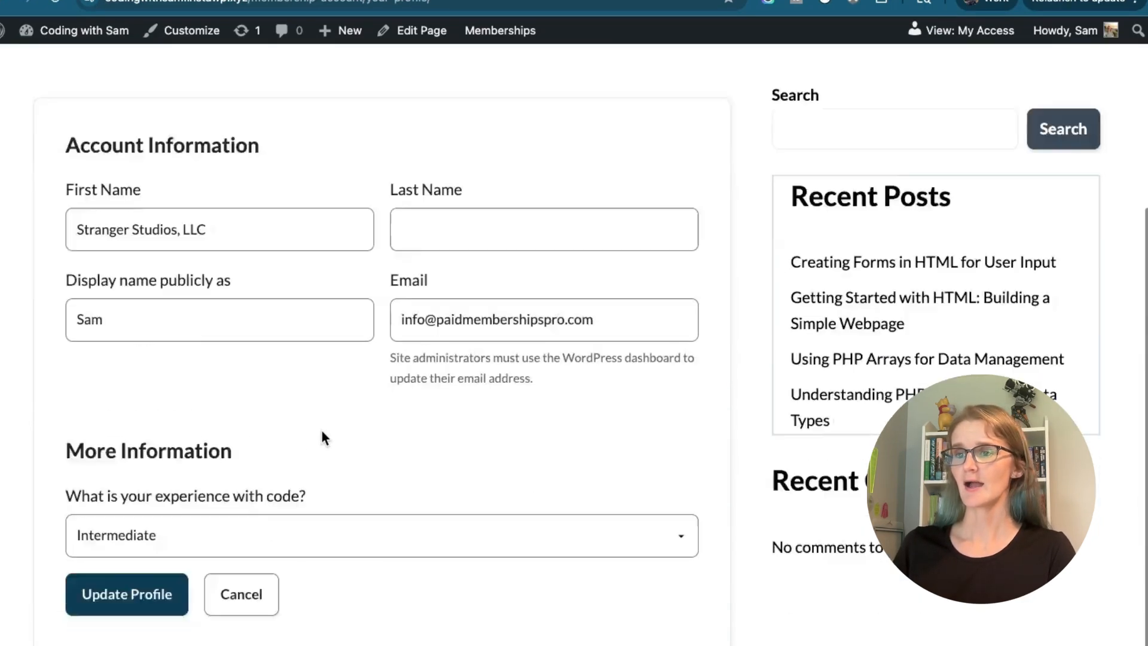
- Set the coding experience answer in the profile to Competent, update the profile, and check the saved selection
drag(66, 323, 362, 382)
click(361, 382)
click(329, 416)
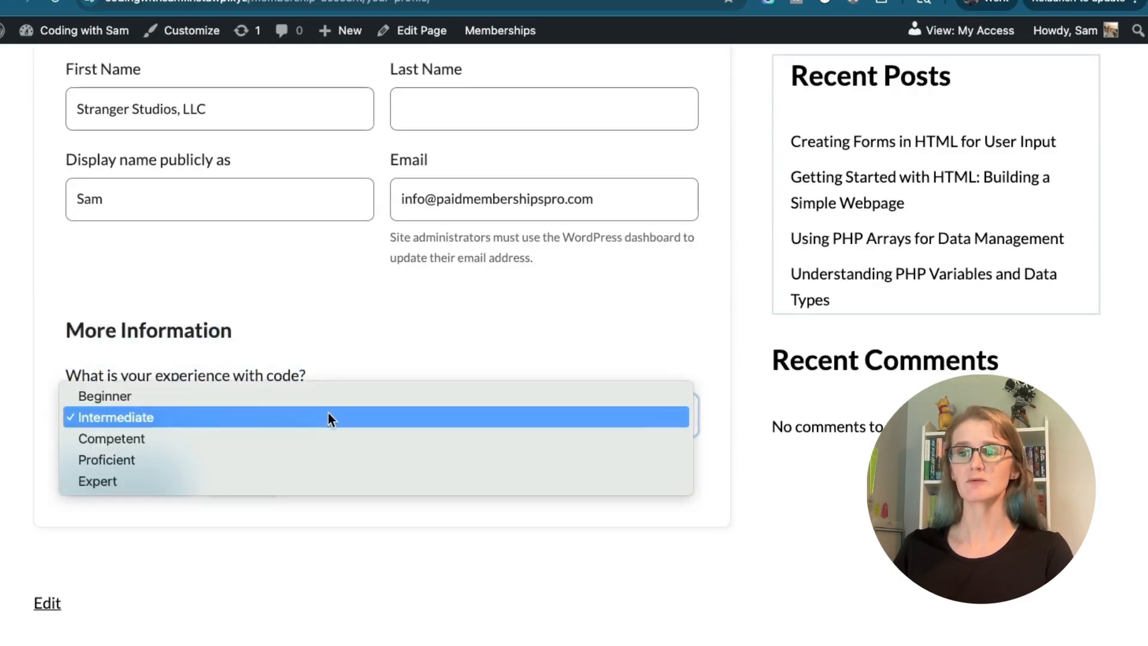
click(312, 444)
click(130, 488)
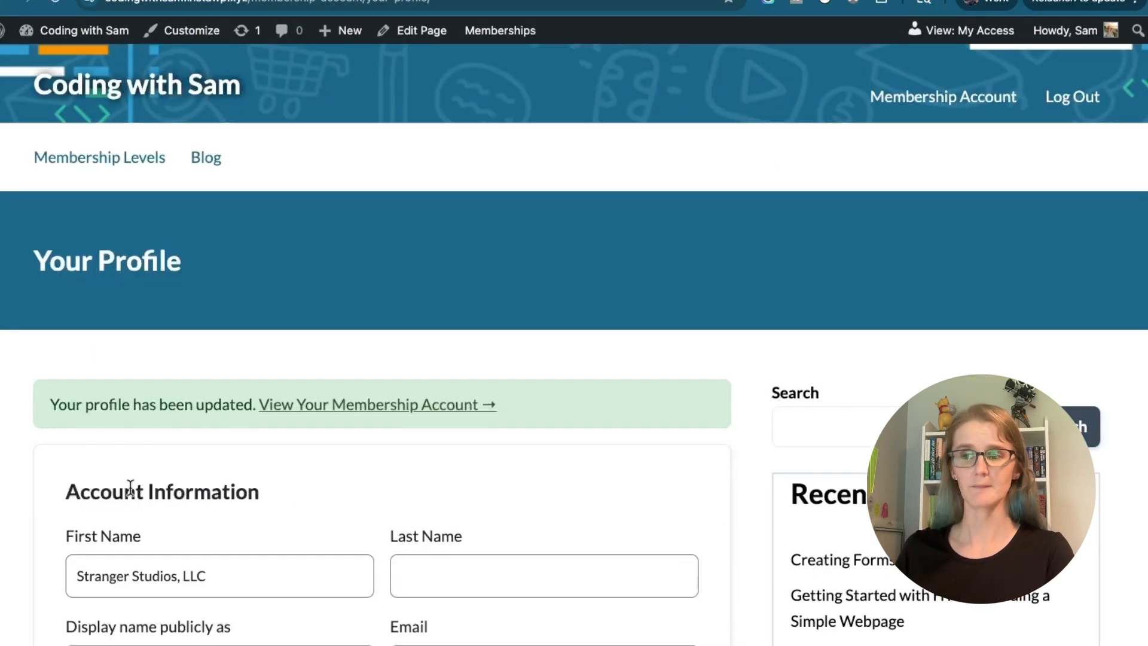
scroll(251, 479, down, 5)
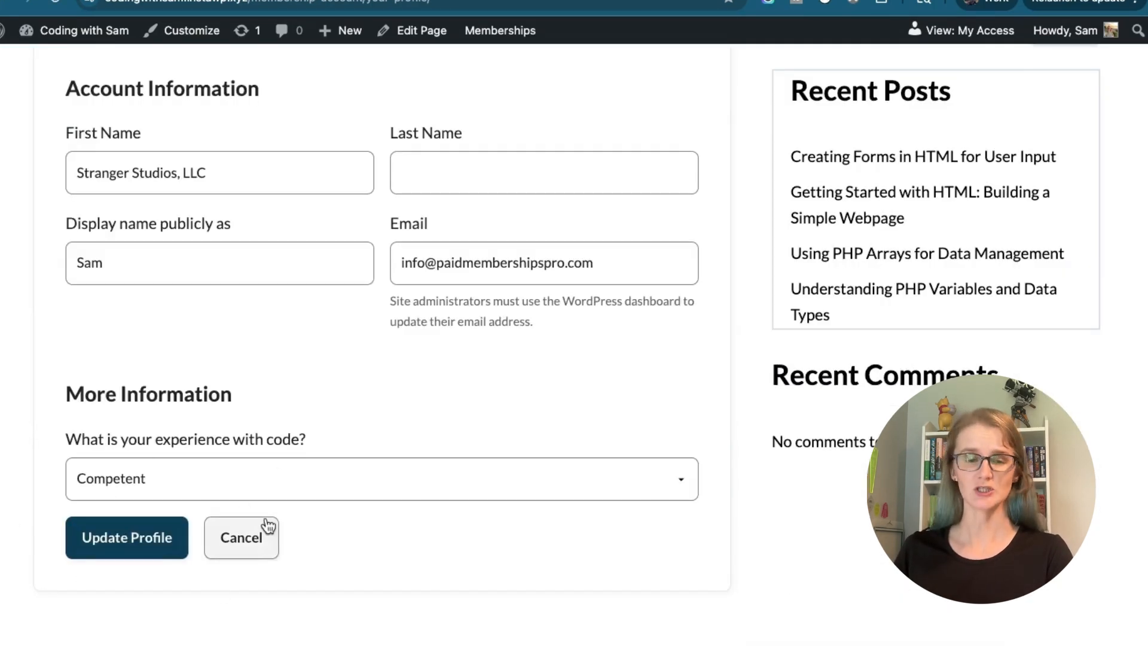